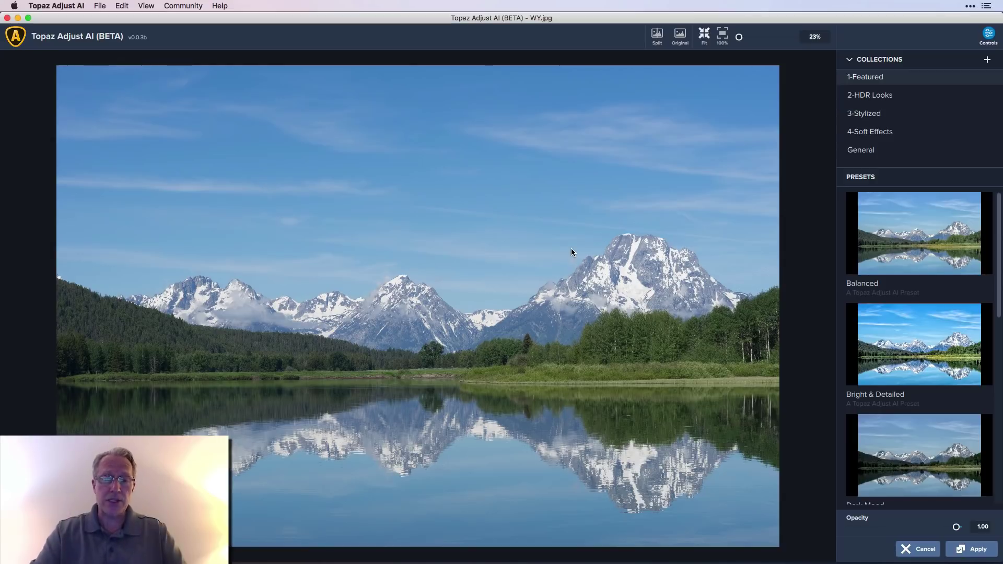
Compare the edit side by side with the original, then toggle the unedited view on and off.
{"action": "left_click", "coordinate": [657, 37]}
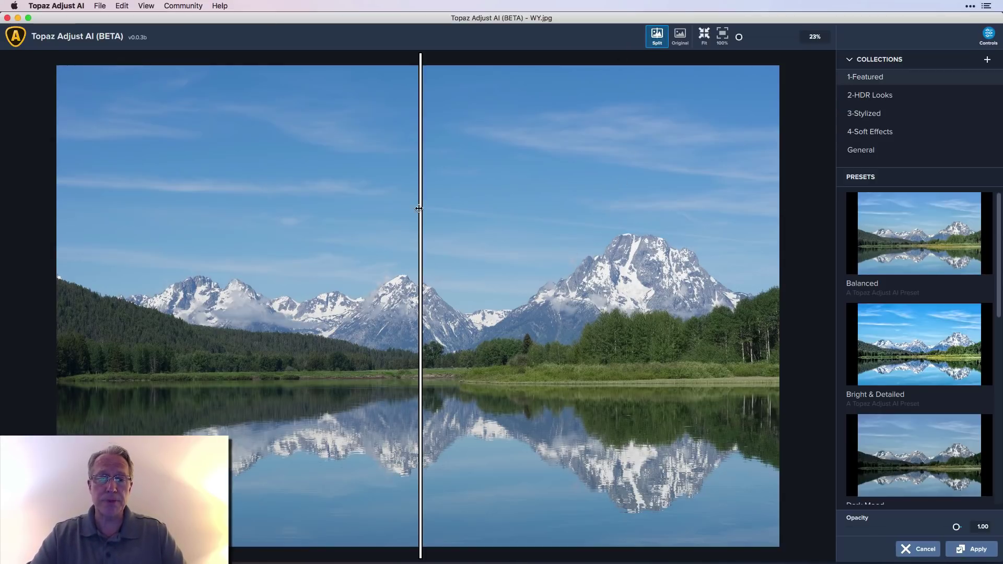
{"action": "left_click_drag", "start_coordinate": [419, 209], "coordinate": [388, 205]}
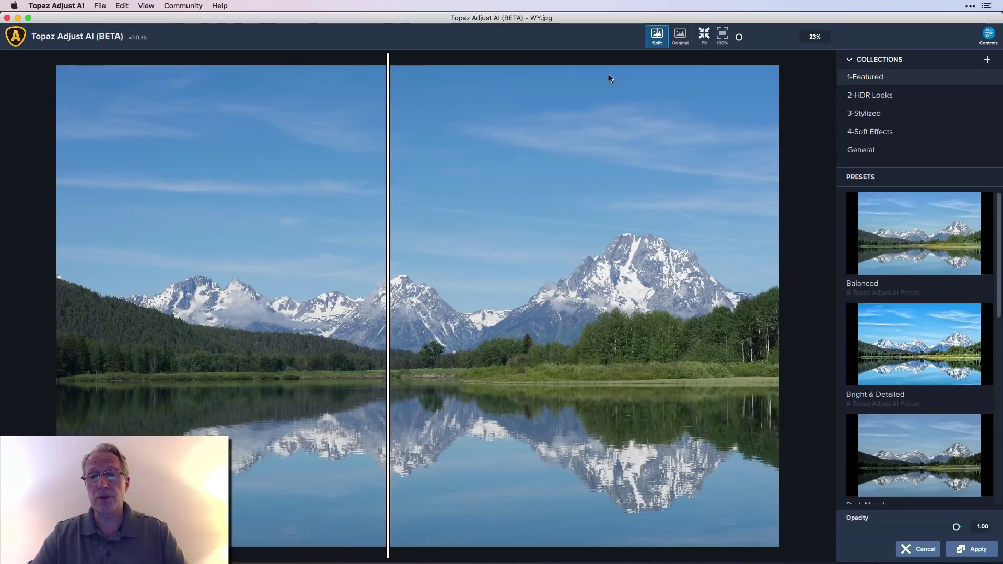
{"action": "left_click", "coordinate": [679, 38]}
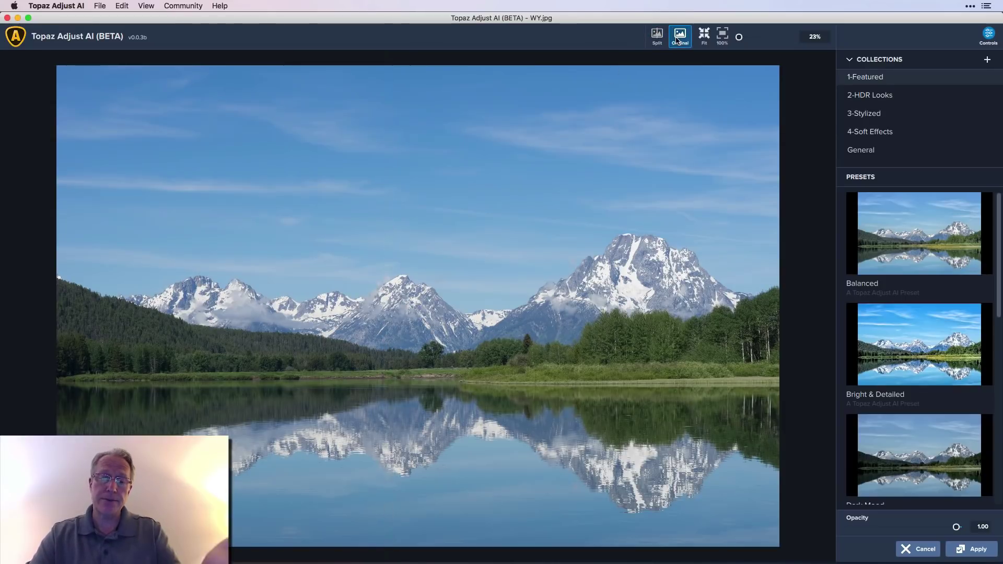
{"action": "left_click", "coordinate": [678, 38]}
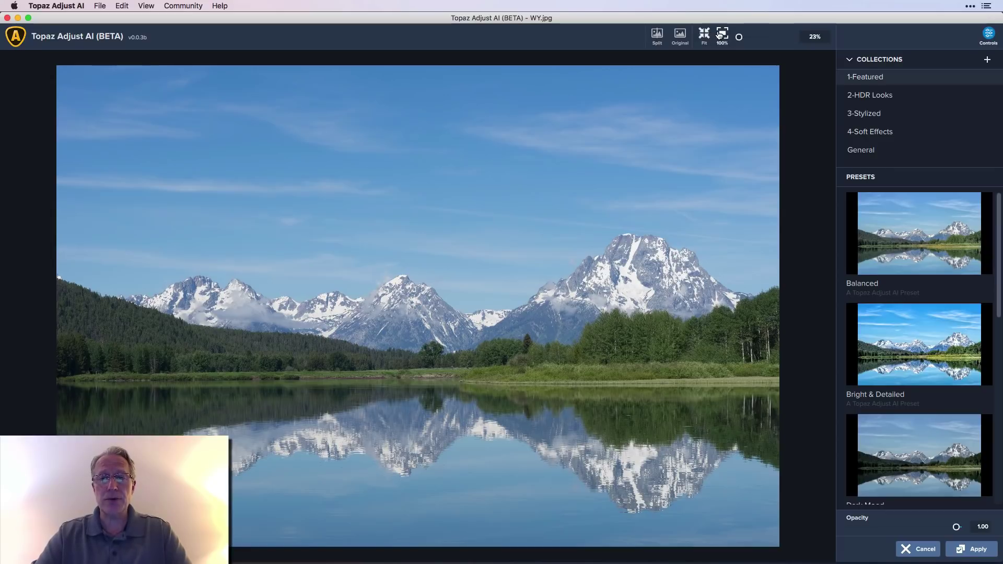
Zoom to actual pixel size on the mountain peaks, then fit the whole photo back in view.
{"action": "left_click", "coordinate": [720, 35]}
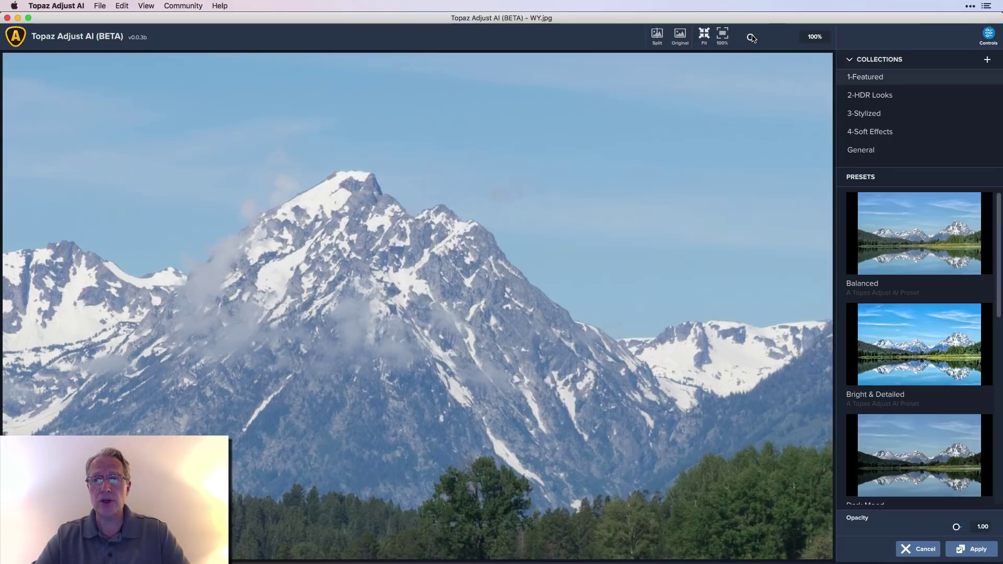
{"action": "left_click_drag", "start_coordinate": [750, 36], "coordinate": [740, 42]}
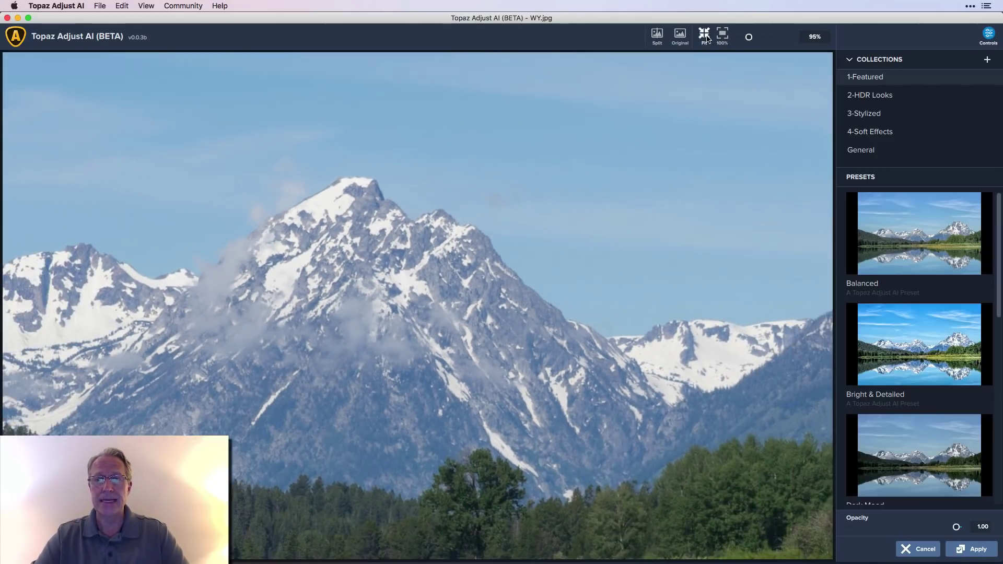
{"action": "left_click", "coordinate": [705, 37]}
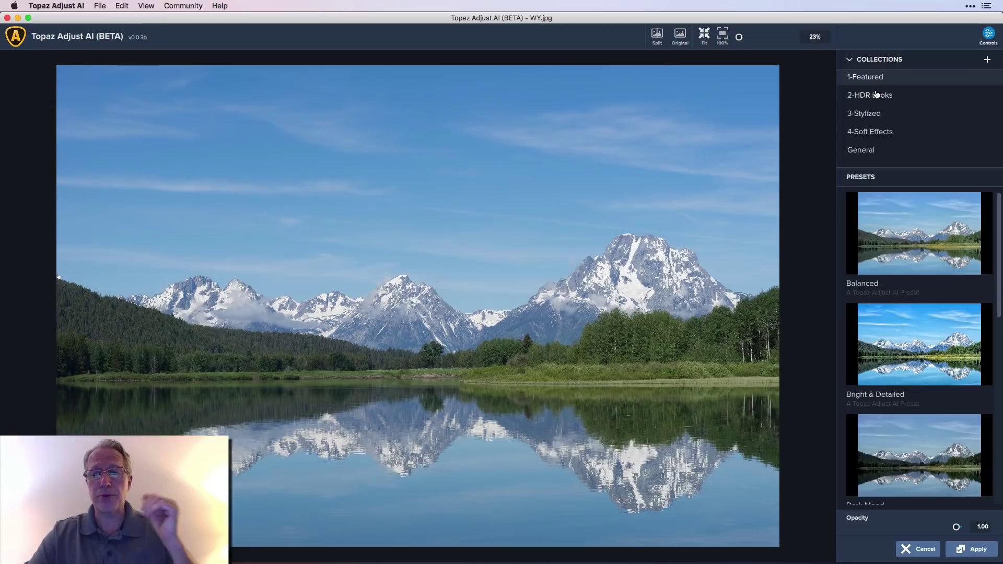
Try the General collection's Getting Warmer and Monochrome Madness presets.
{"action": "left_click", "coordinate": [871, 153]}
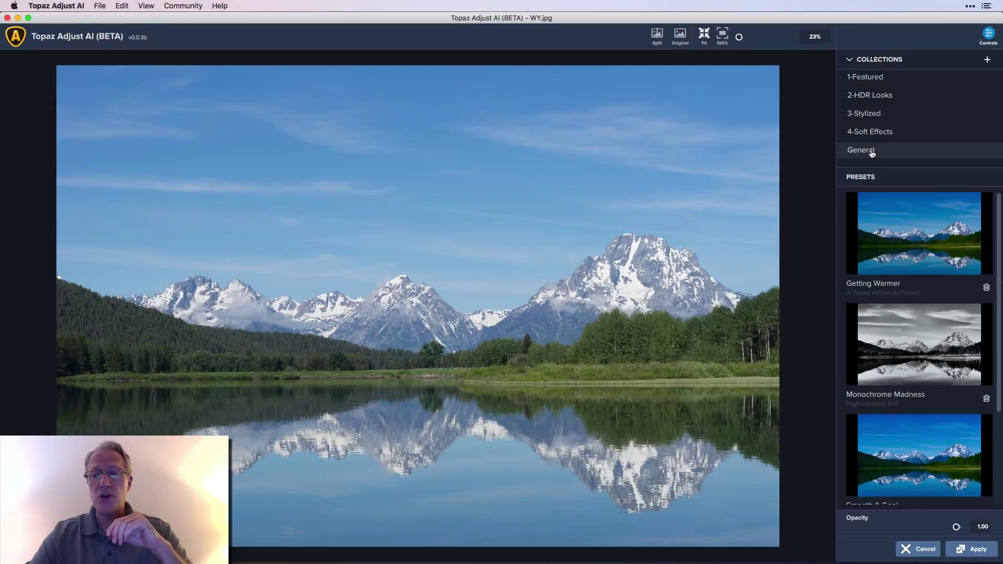
{"action": "left_click", "coordinate": [888, 216]}
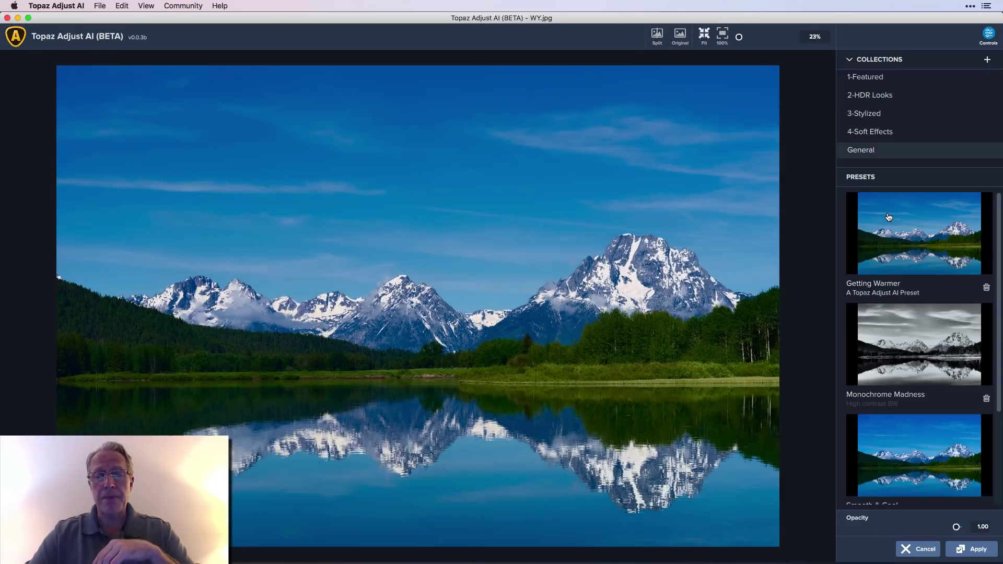
{"action": "scroll", "coordinate": [909, 293], "scroll_direction": "down", "scroll_amount": 1}
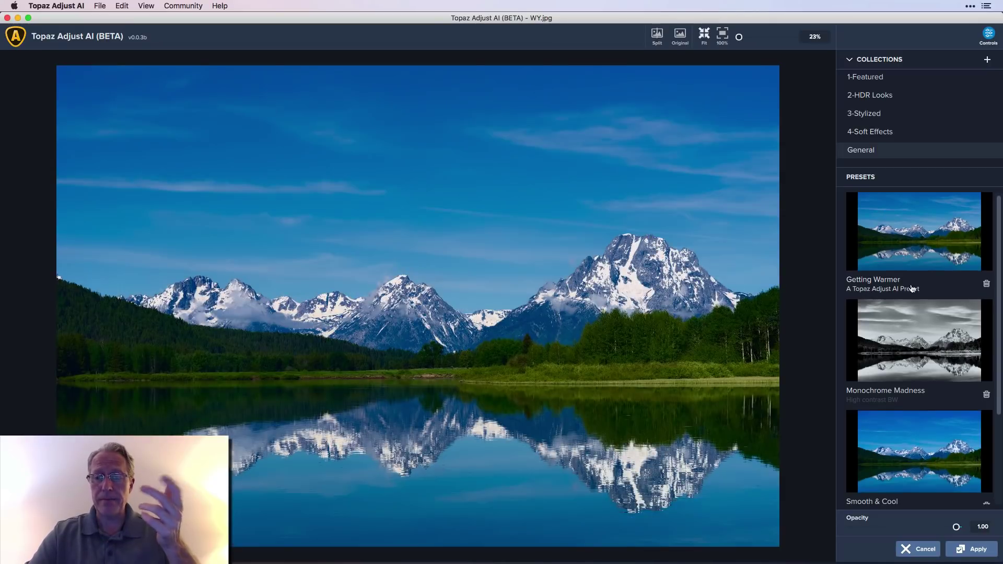
{"action": "left_click", "coordinate": [926, 358]}
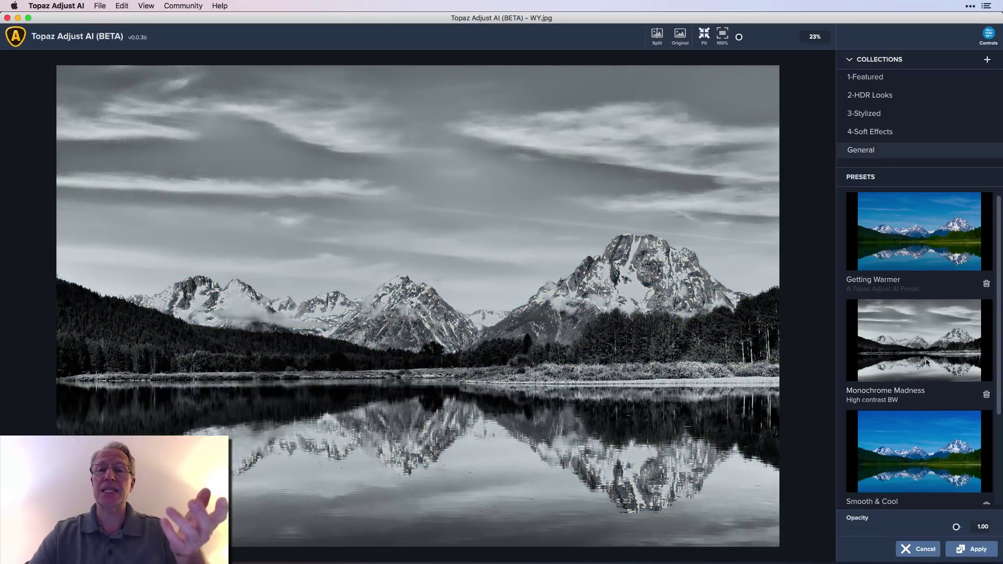
Try Smooth & Cool and Twilight, then settle back on Monochrome Madness.
{"action": "scroll", "coordinate": [926, 358], "scroll_direction": "down", "scroll_amount": 5}
{"action": "left_click", "coordinate": [926, 361]}
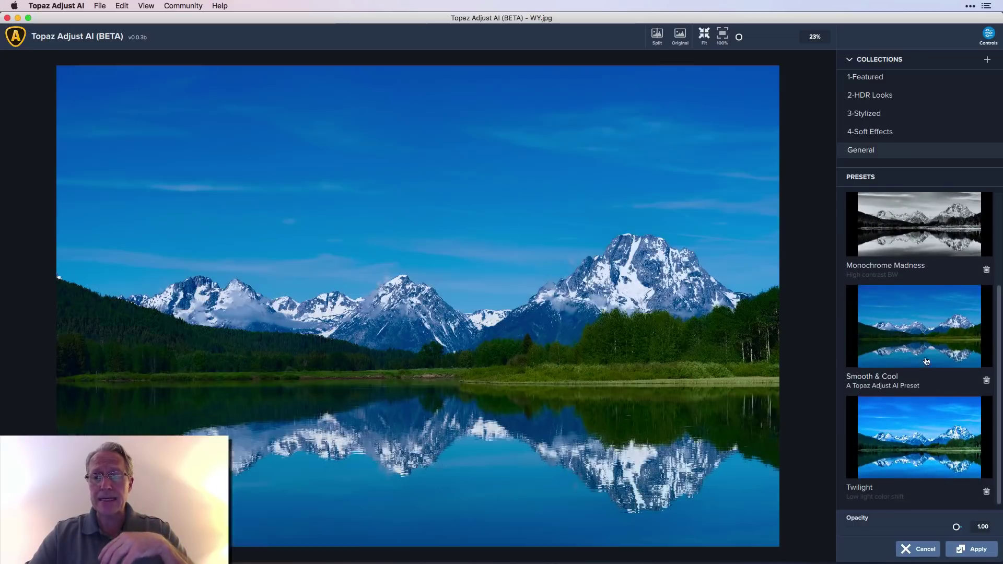
{"action": "left_click", "coordinate": [941, 451]}
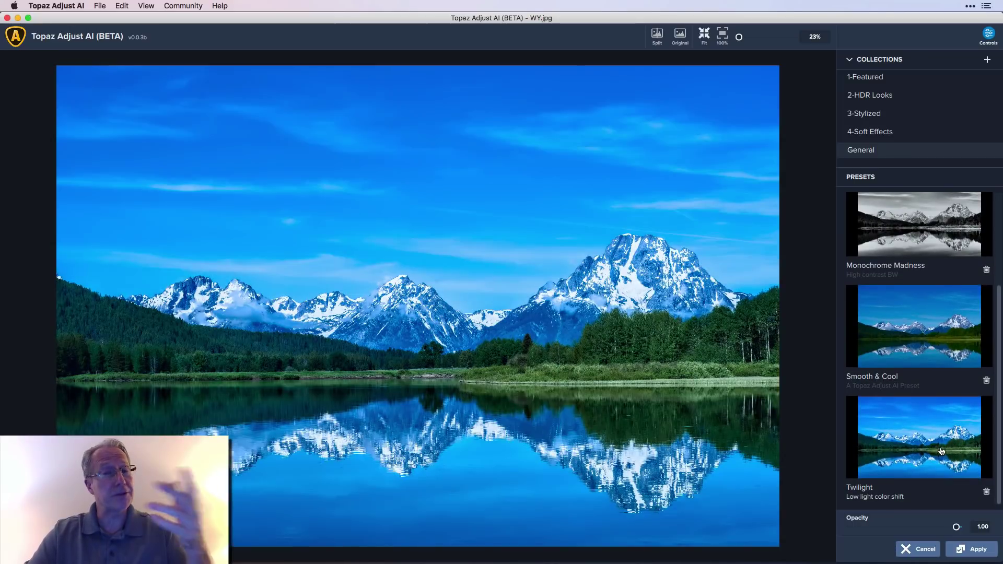
{"action": "scroll", "coordinate": [935, 360], "scroll_direction": "up", "scroll_amount": 3}
{"action": "left_click", "coordinate": [929, 274]}
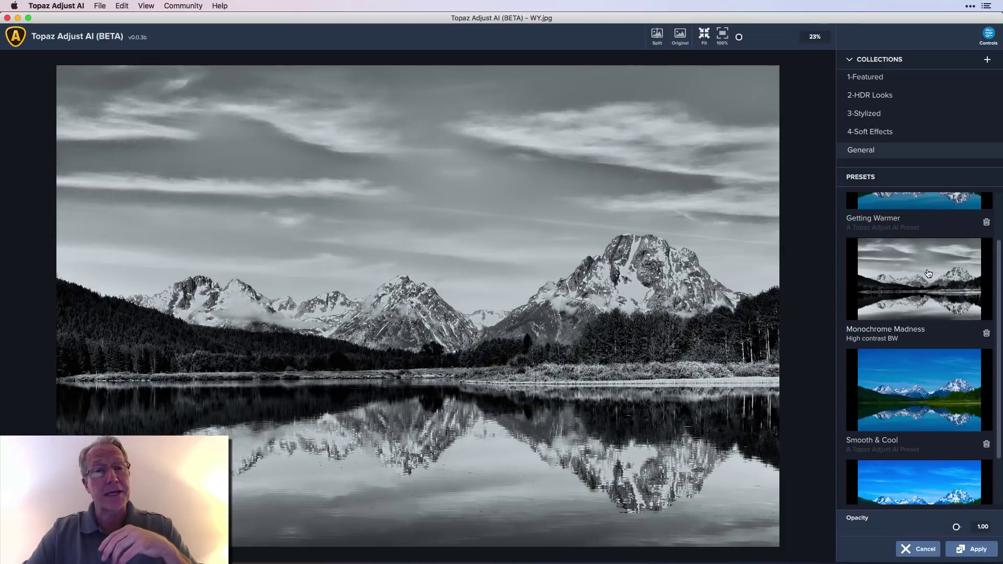
{"action": "scroll", "coordinate": [927, 272], "scroll_direction": "up", "scroll_amount": 2}
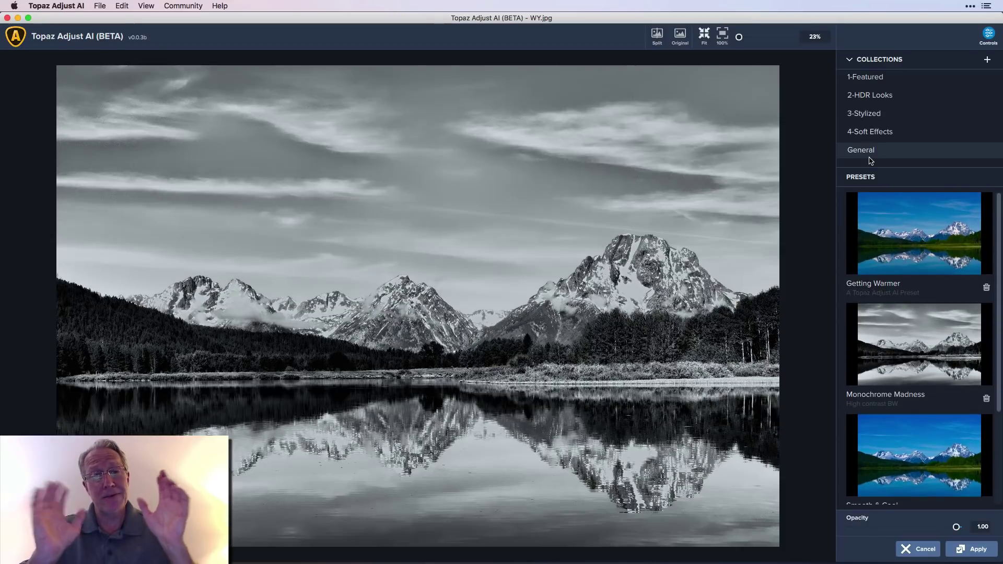
Browse 1-Featured, 2-HDR Looks, 3-Stylized and 4-Soft Effects, then collapse the Collections list.
{"action": "left_click", "coordinate": [868, 77]}
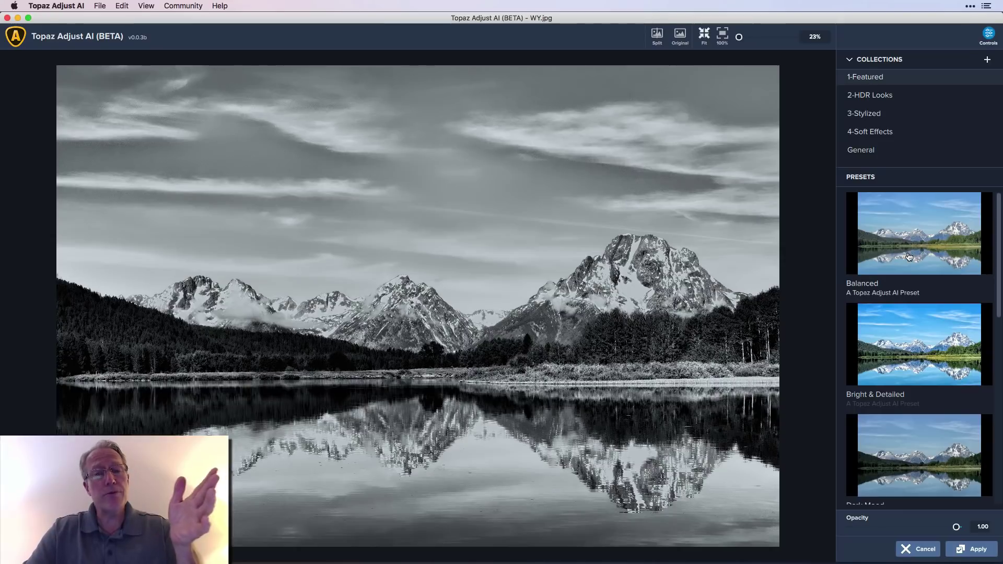
{"action": "scroll", "coordinate": [909, 257], "scroll_direction": "down", "scroll_amount": 3}
{"action": "scroll", "coordinate": [909, 257], "scroll_direction": "down", "scroll_amount": 1}
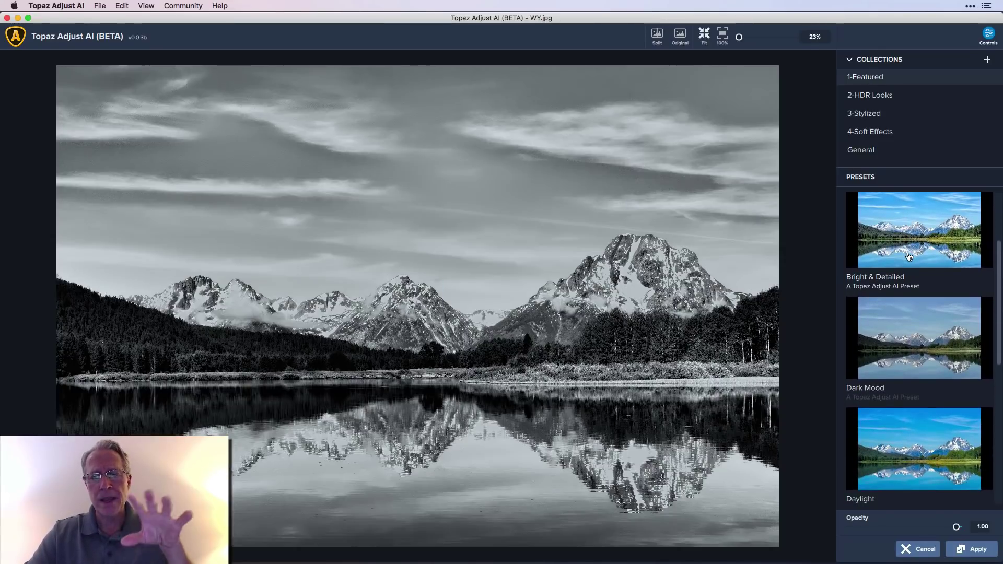
{"action": "scroll", "coordinate": [909, 257], "scroll_direction": "down", "scroll_amount": 2}
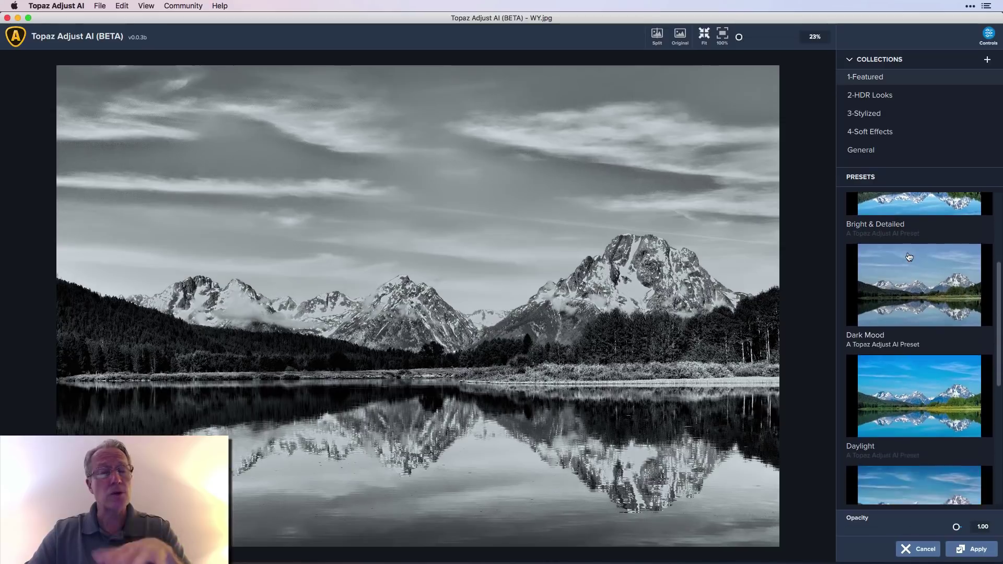
{"action": "left_click", "coordinate": [875, 100]}
{"action": "left_click", "coordinate": [876, 115]}
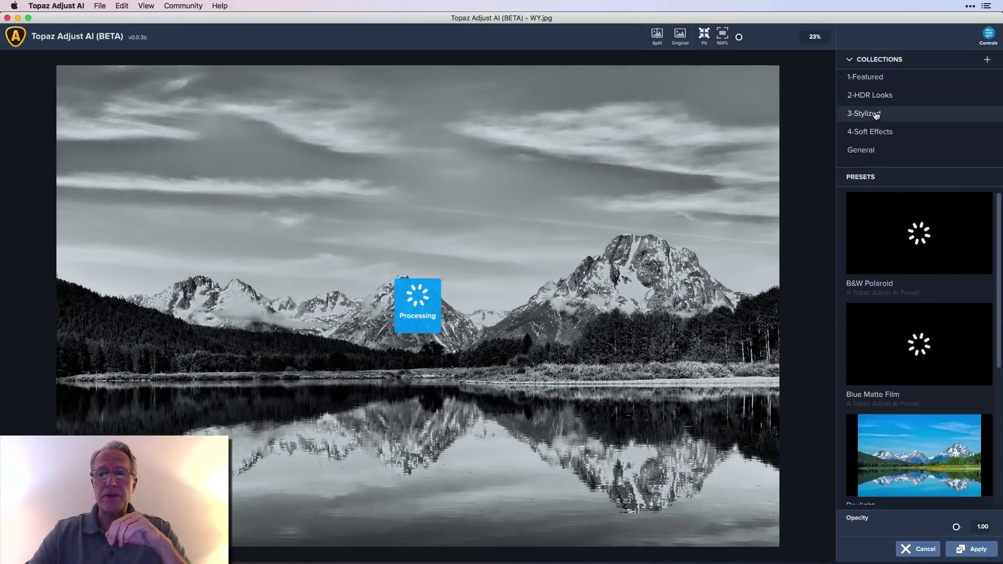
{"action": "left_click", "coordinate": [878, 137]}
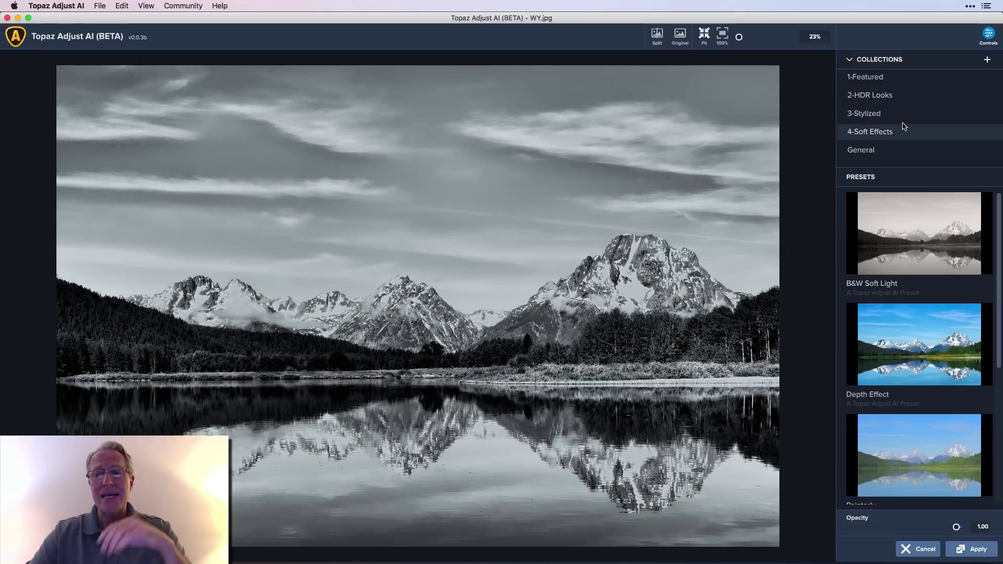
{"action": "left_click", "coordinate": [851, 62]}
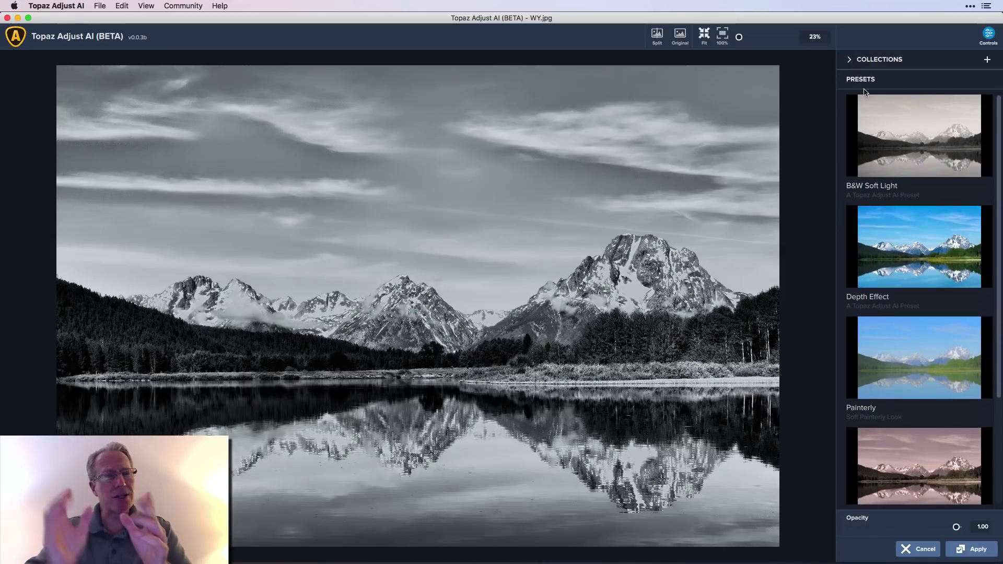
{"action": "left_click", "coordinate": [989, 38]}
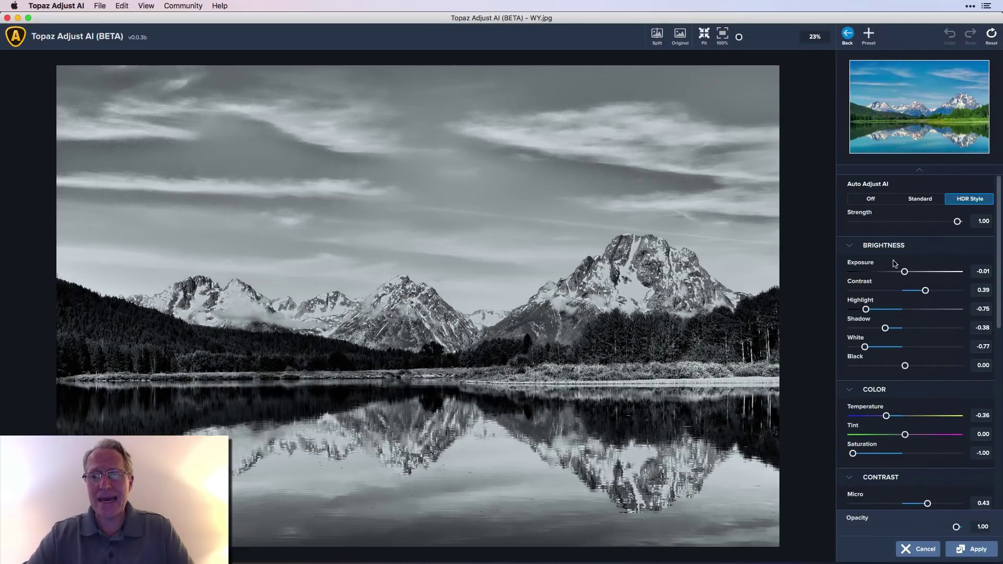
{"action": "left_click", "coordinate": [991, 35]}
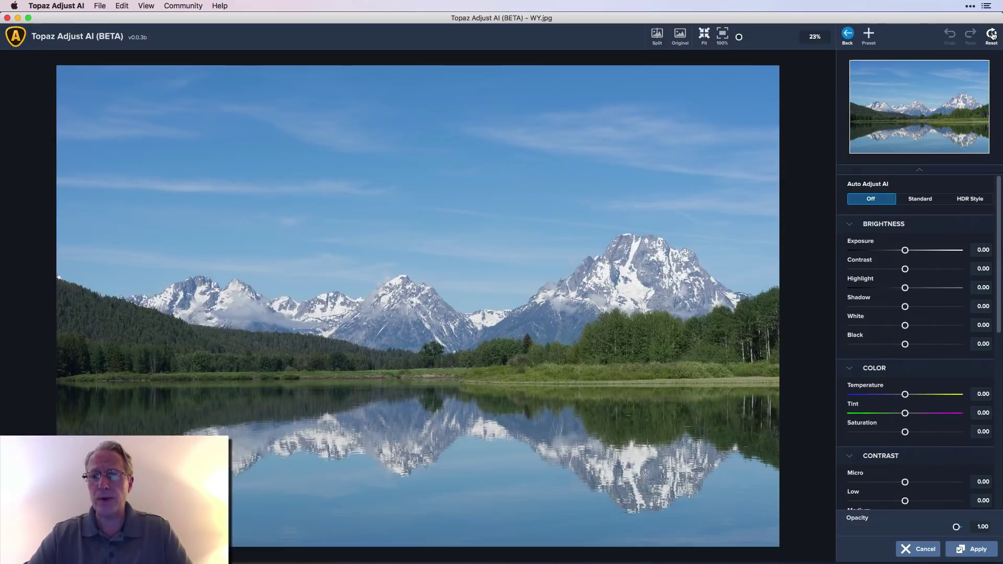
{"action": "left_click", "coordinate": [849, 228]}
{"action": "left_click", "coordinate": [849, 243]}
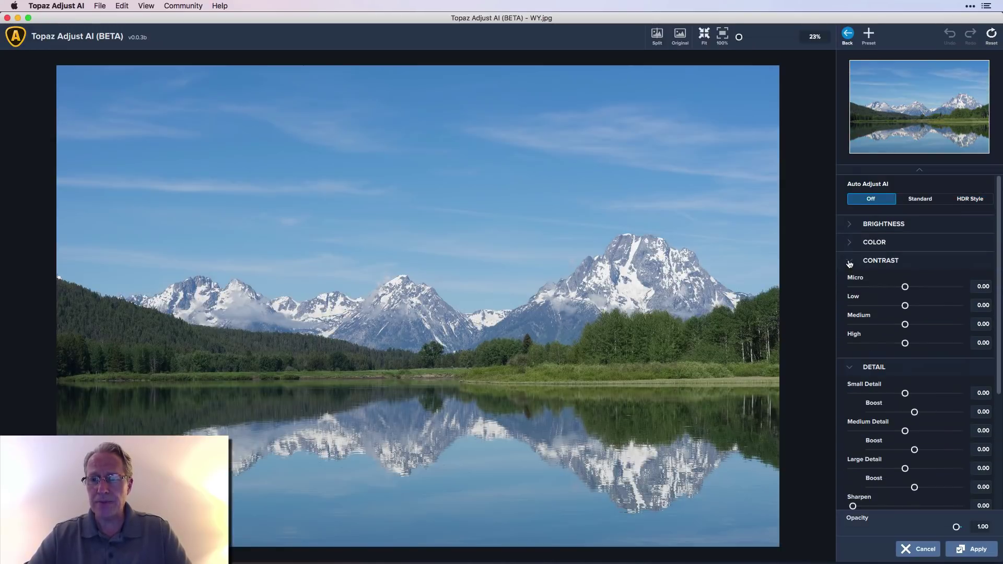
{"action": "left_click", "coordinate": [849, 263]}
{"action": "left_click", "coordinate": [849, 282]}
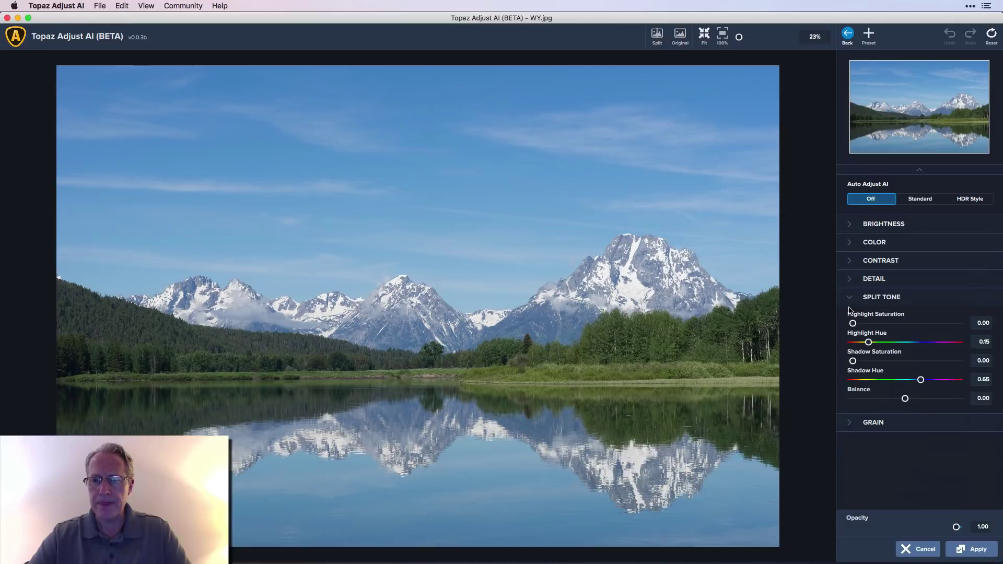
{"action": "left_click", "coordinate": [850, 298]}
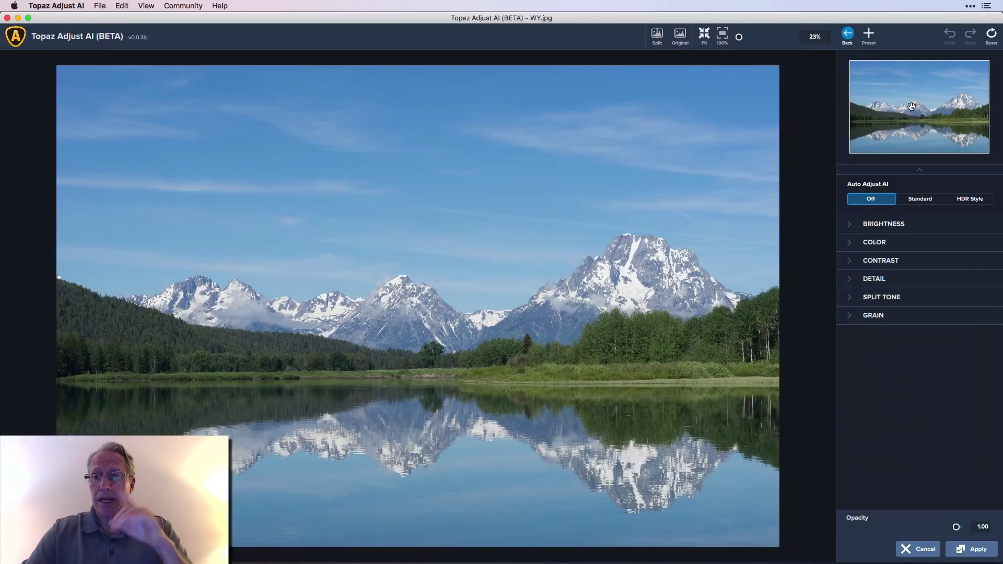
{"action": "left_click", "coordinate": [722, 35]}
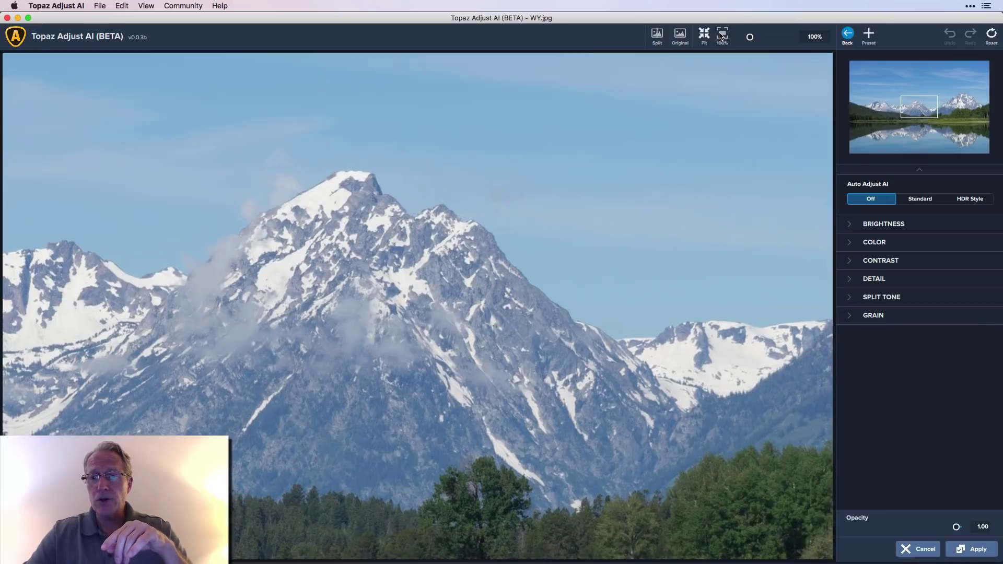
{"action": "left_click_drag", "start_coordinate": [929, 106], "coordinate": [966, 97]}
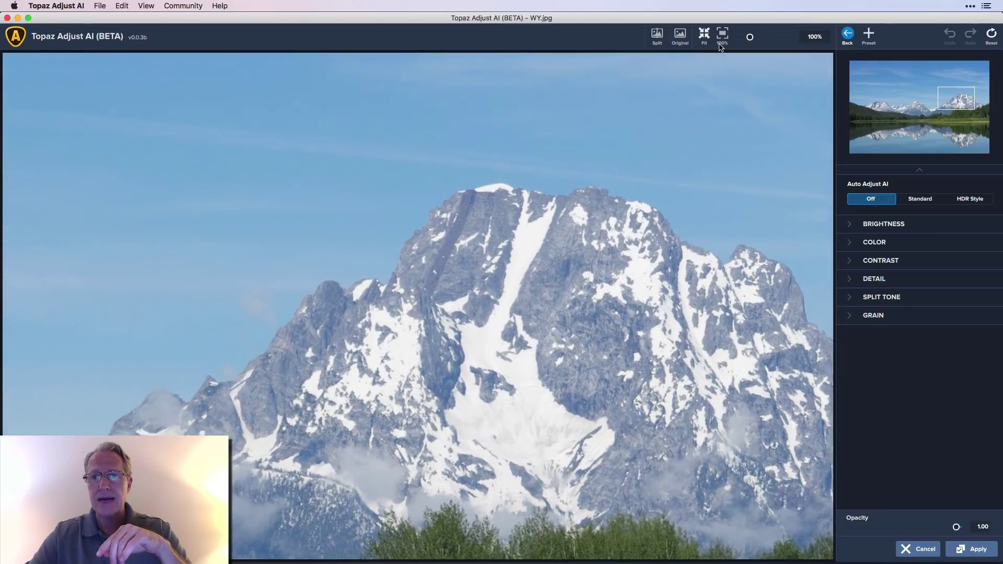
{"action": "left_click", "coordinate": [720, 46]}
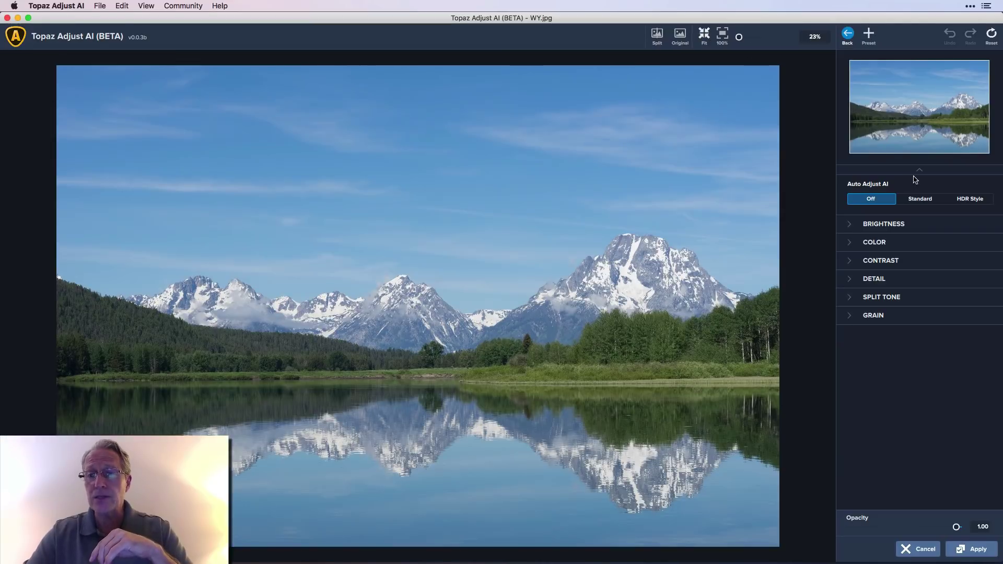
{"action": "left_click", "coordinate": [919, 169]}
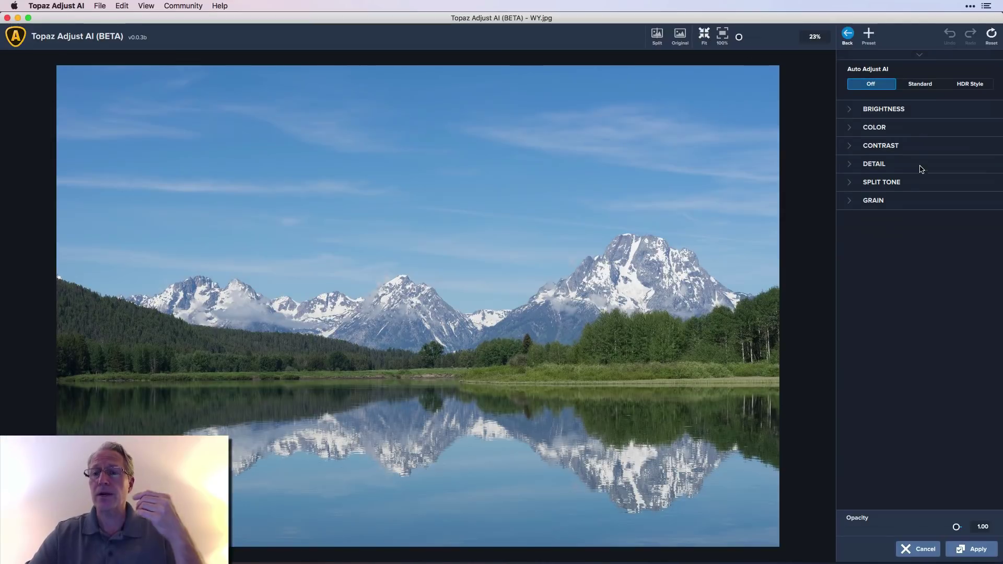
{"action": "left_click", "coordinate": [921, 56]}
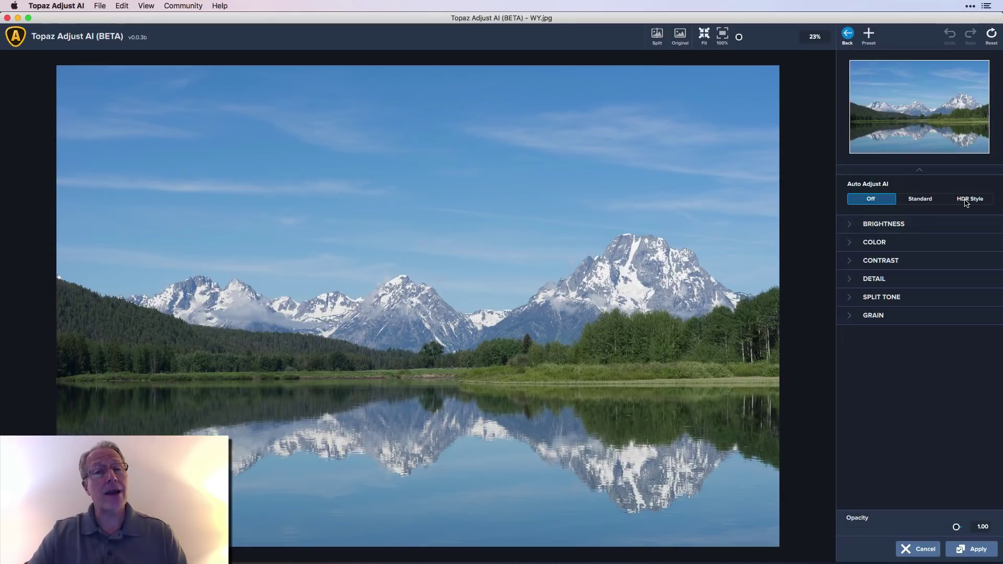
Compare Standard and HDR Style auto adjustments, then settle on Standard at strength 0.85.
{"action": "left_click", "coordinate": [922, 202]}
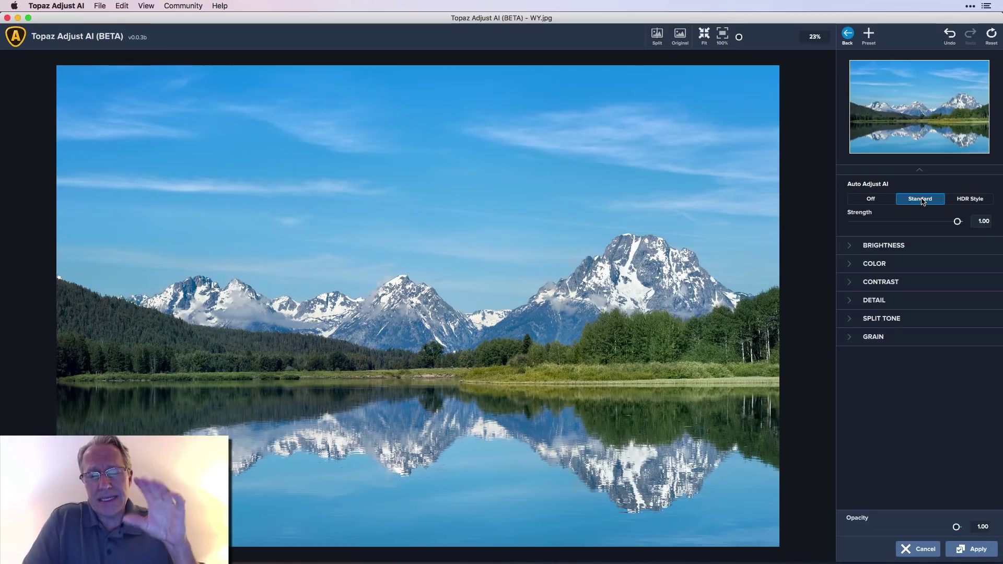
{"action": "left_click", "coordinate": [968, 203]}
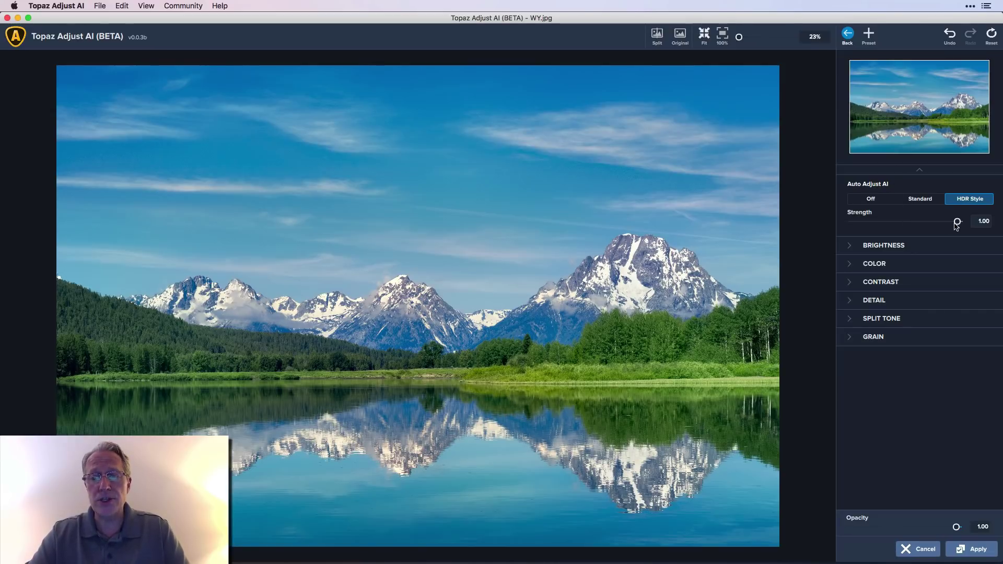
{"action": "left_click_drag", "start_coordinate": [957, 222], "coordinate": [912, 228]}
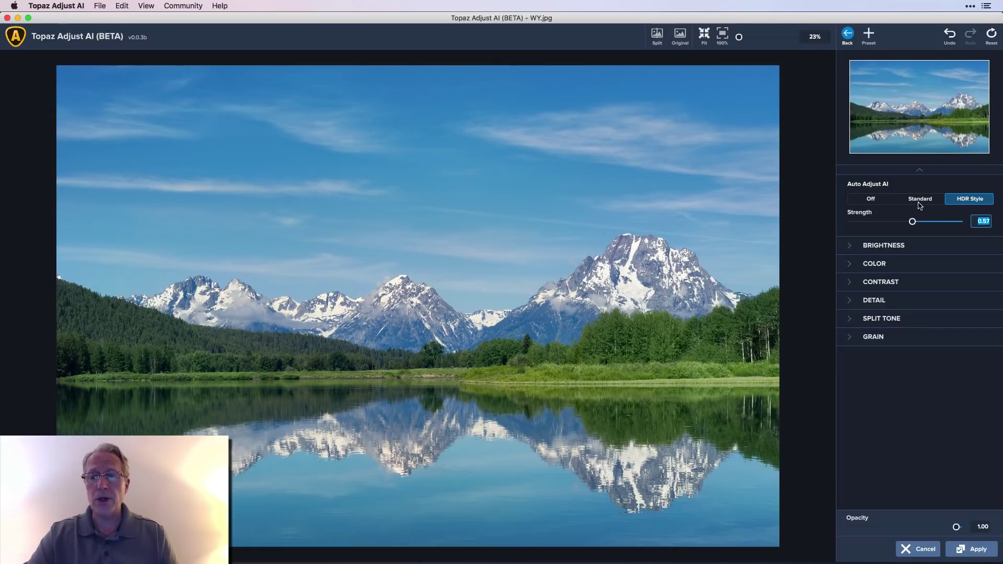
{"action": "left_click", "coordinate": [920, 201]}
{"action": "left_click_drag", "start_coordinate": [914, 224], "coordinate": [943, 224]}
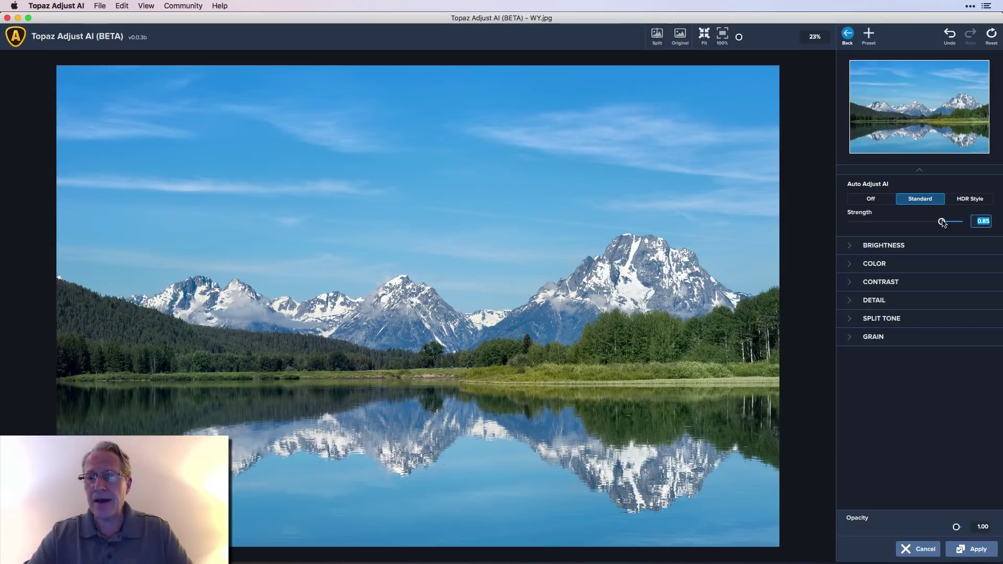
Turn Auto Adjust AI off and test Exposure before resetting it to 0.00.
{"action": "left_click", "coordinate": [871, 199]}
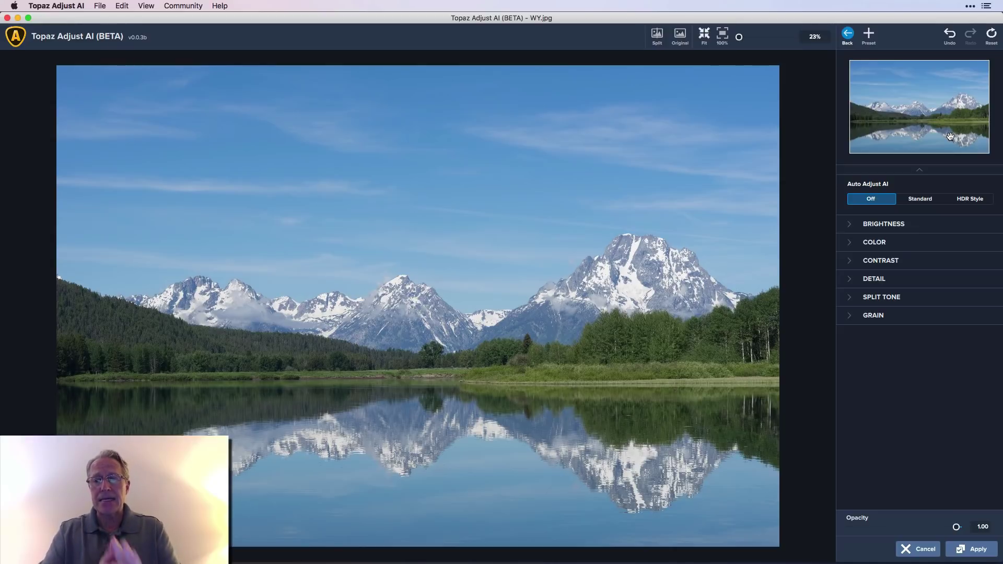
{"action": "left_click", "coordinate": [850, 225]}
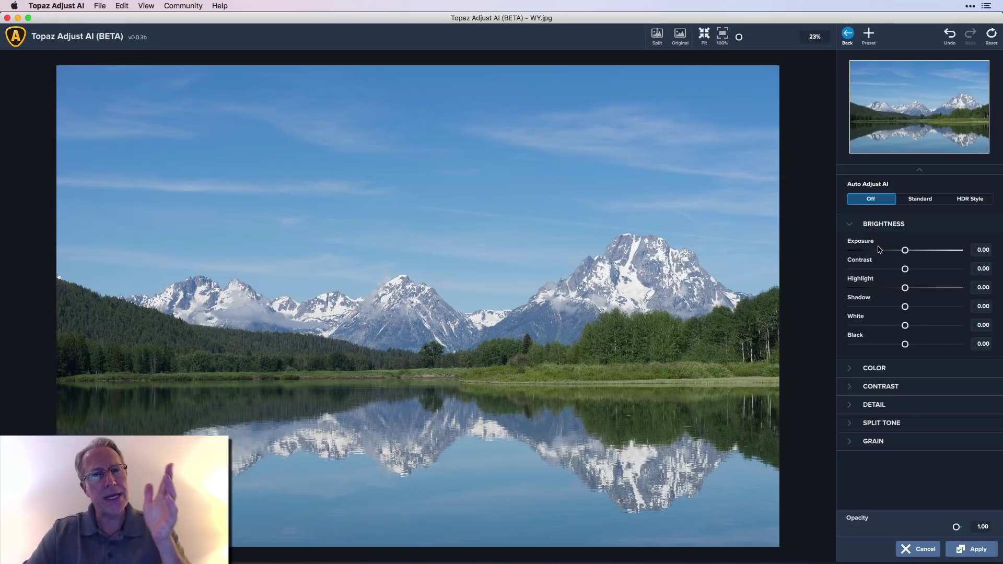
{"action": "left_click_drag", "start_coordinate": [905, 250], "coordinate": [916, 250]}
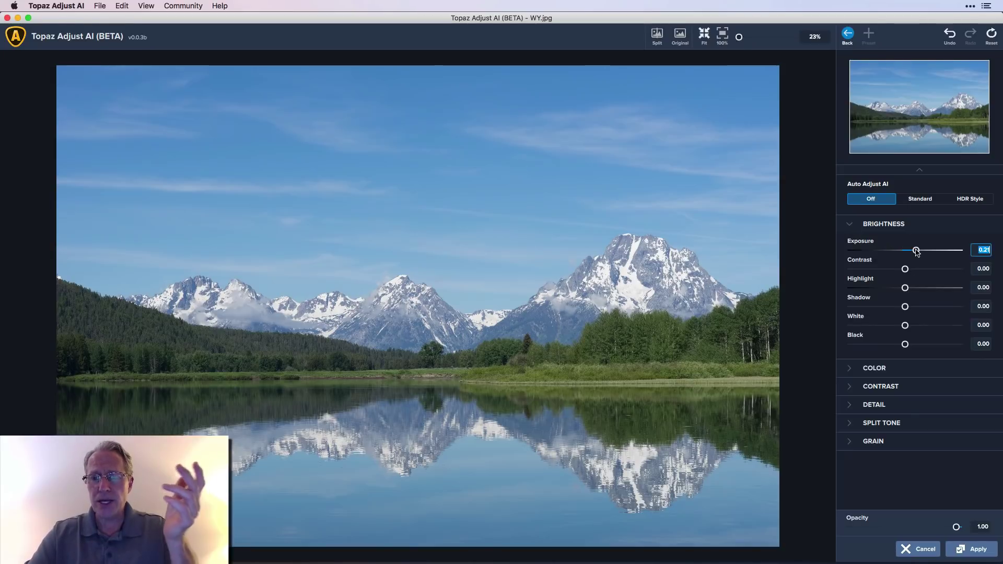
{"action": "left_click", "coordinate": [892, 253]}
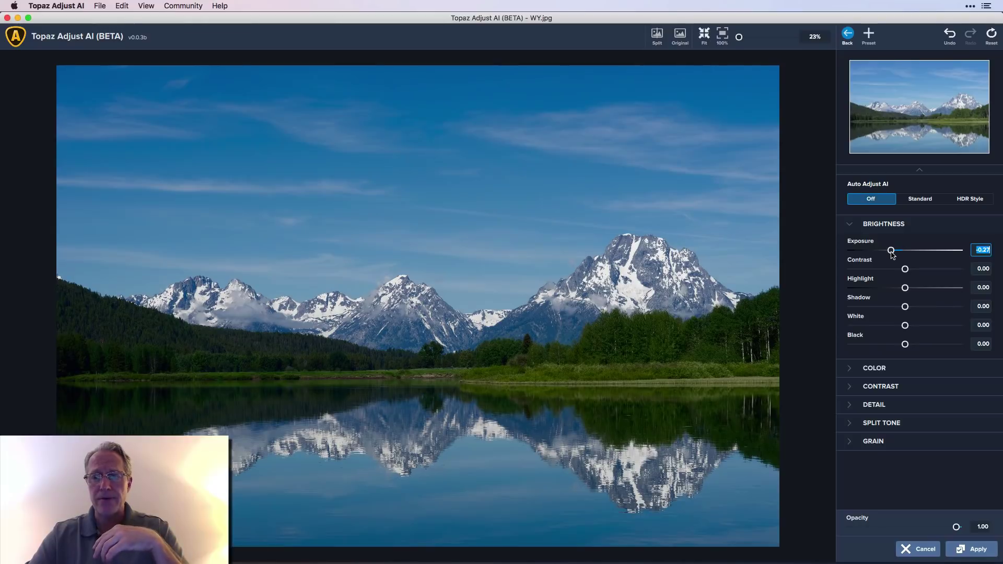
{"action": "left_click", "coordinate": [992, 36]}
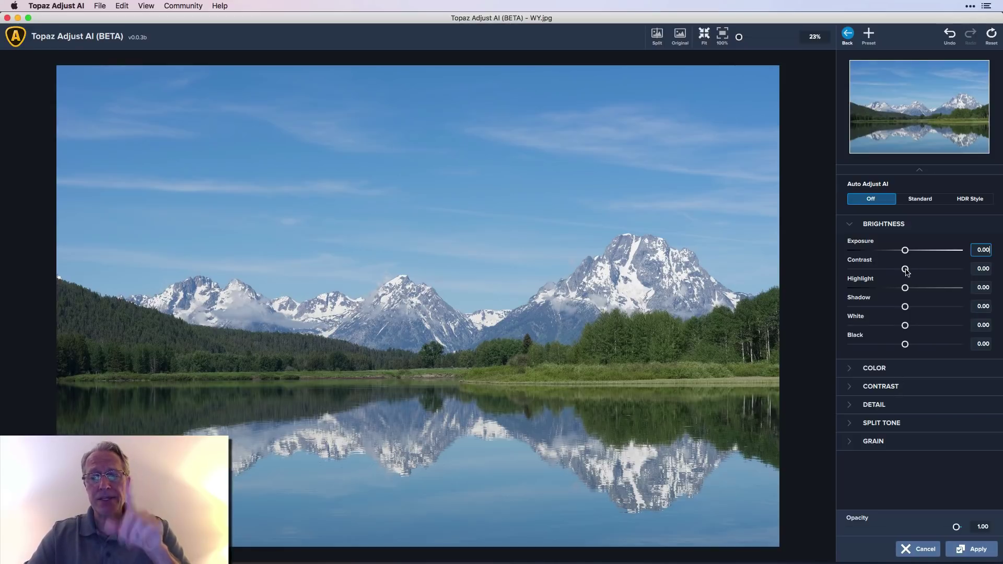
Test Contrast and Highlight, then reset brightness to 0.00 and collapse the section.
{"action": "left_click_drag", "start_coordinate": [906, 270], "coordinate": [929, 271]}
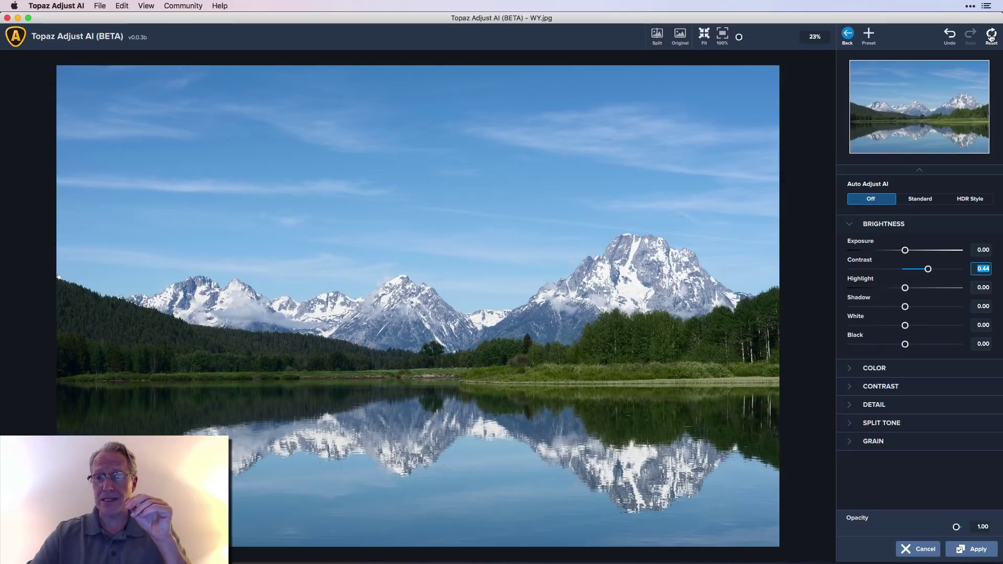
{"action": "type", "text": "0"}
{"action": "key", "text": "Return"}
{"action": "left_click_drag", "start_coordinate": [905, 288], "coordinate": [885, 312]}
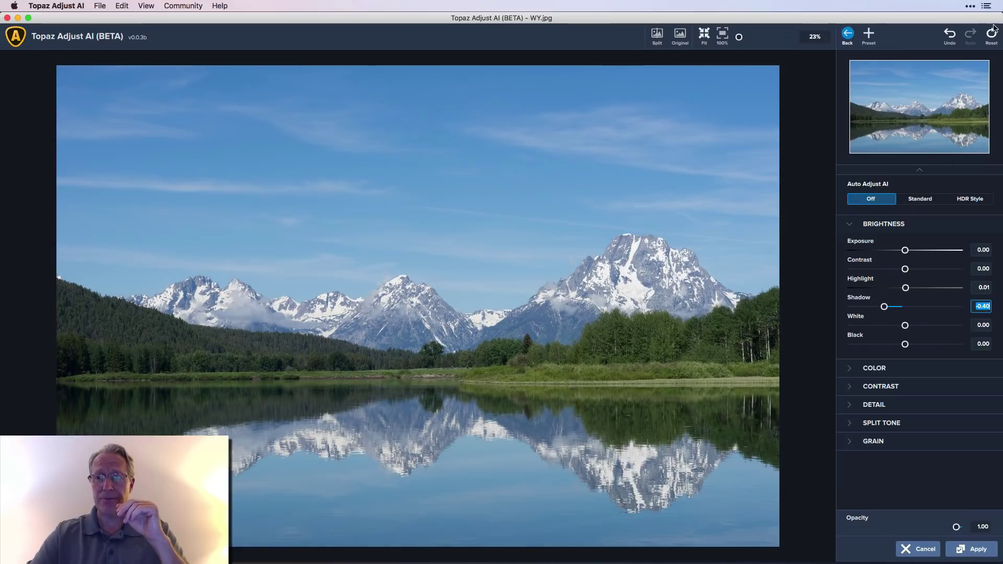
{"action": "left_click", "coordinate": [992, 42]}
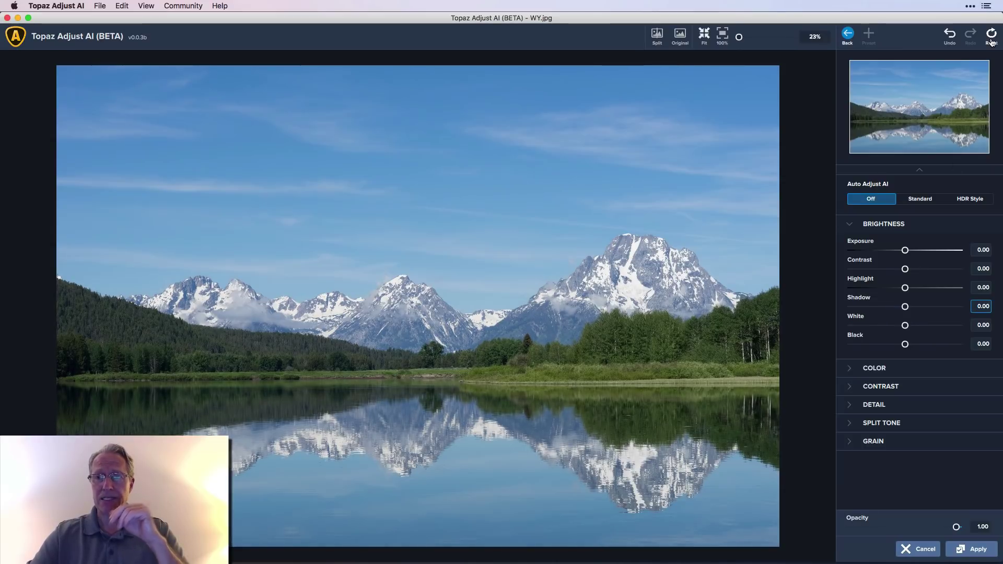
{"action": "left_click", "coordinate": [849, 225]}
Under Brightness and Color, set Contrast 0.26, Highlight -0.28, Shadow -0.27, Temperature -0.04, Saturation 0.10.
{"action": "left_click", "coordinate": [852, 245]}
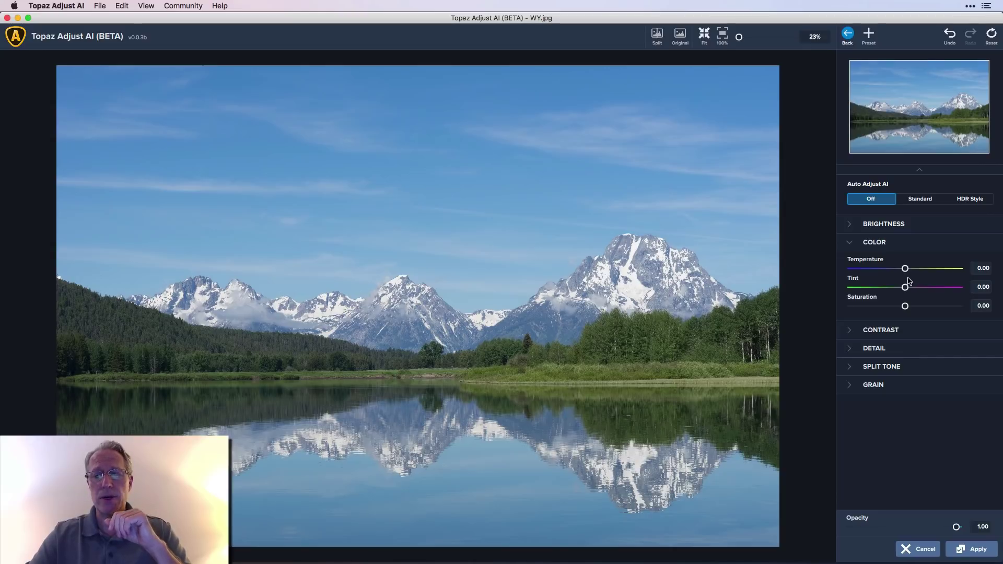
{"action": "left_click", "coordinate": [851, 224]}
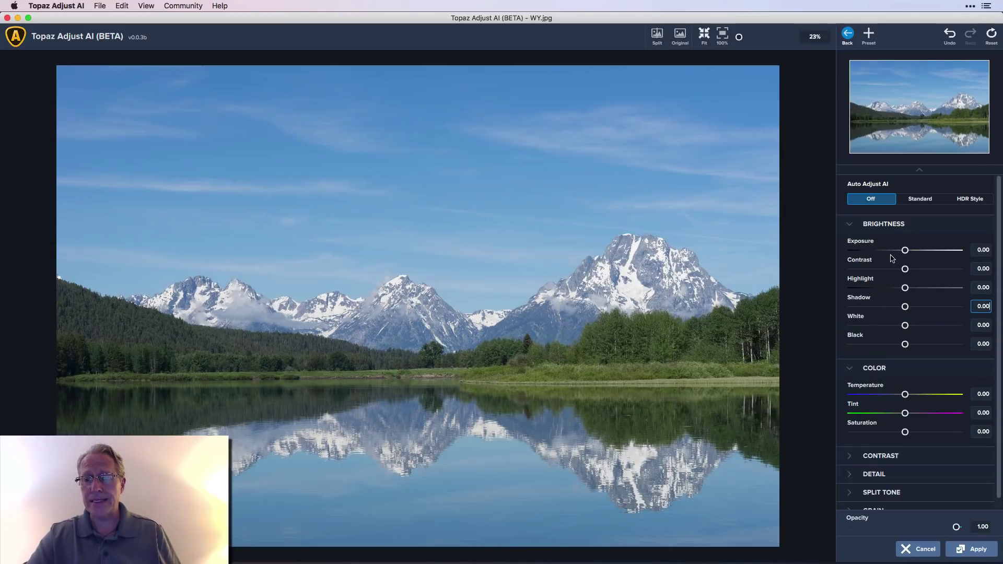
{"action": "left_click_drag", "start_coordinate": [905, 269], "coordinate": [891, 307]}
{"action": "left_click", "coordinate": [905, 306]}
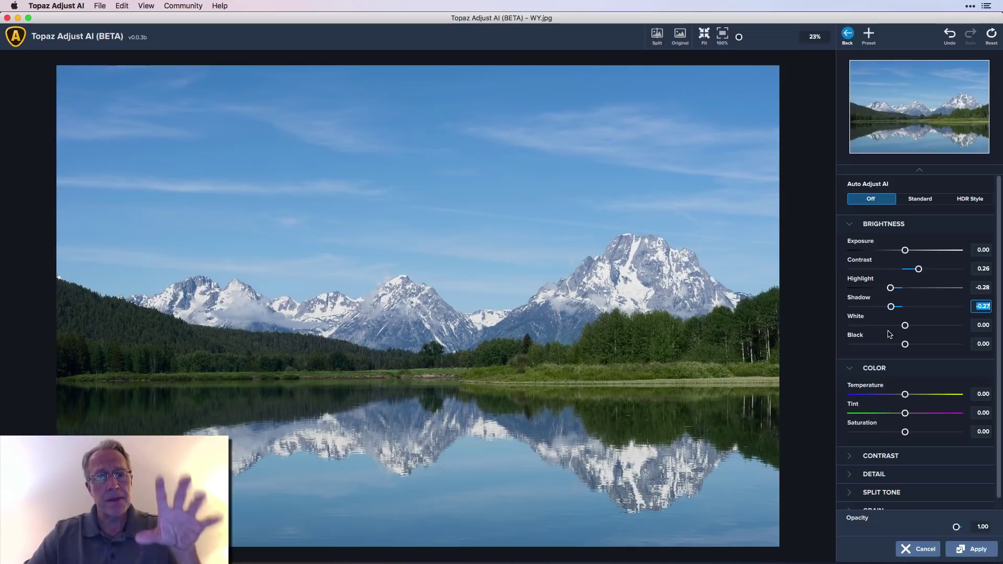
{"action": "scroll", "coordinate": [899, 397], "scroll_direction": "down", "scroll_amount": 1}
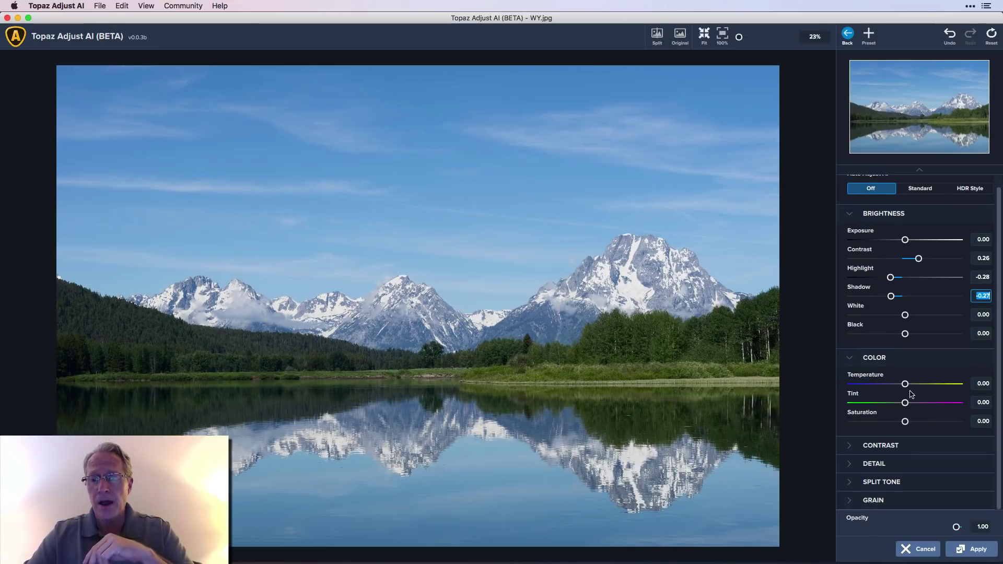
{"action": "left_click_drag", "start_coordinate": [905, 385], "coordinate": [903, 385]}
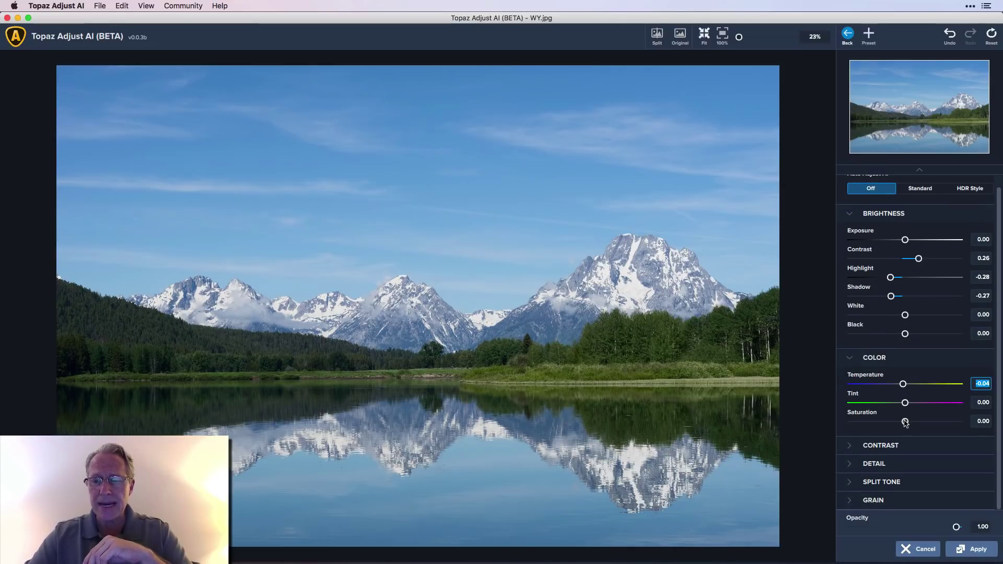
{"action": "left_click_drag", "start_coordinate": [905, 422], "coordinate": [910, 422]}
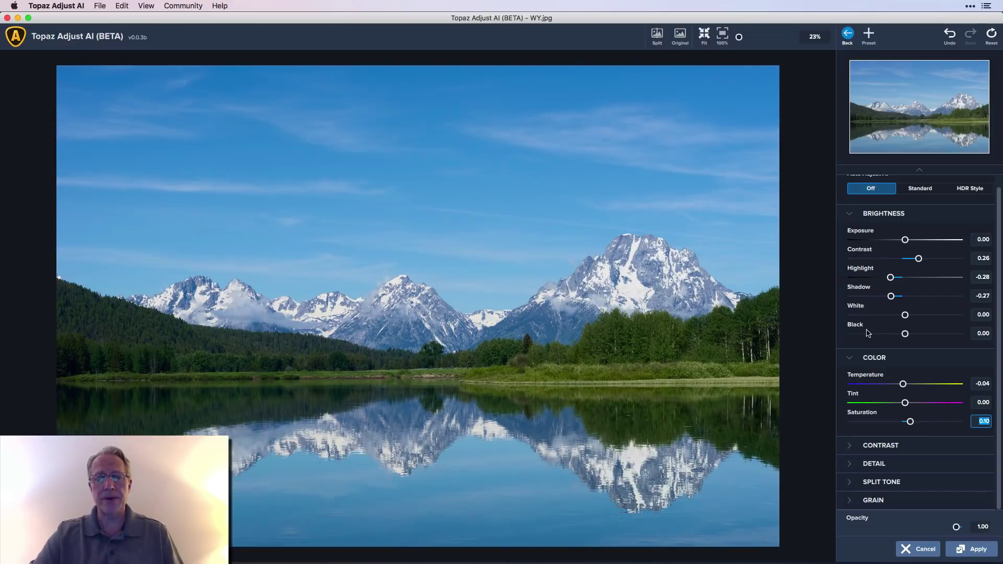
{"action": "left_click", "coordinate": [657, 36]}
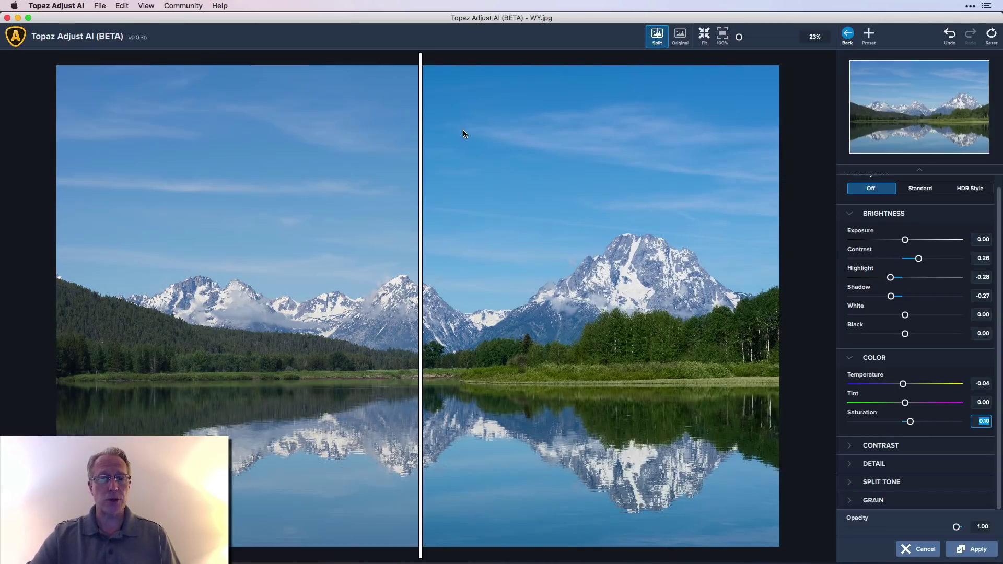
{"action": "left_click_drag", "start_coordinate": [423, 149], "coordinate": [296, 141]}
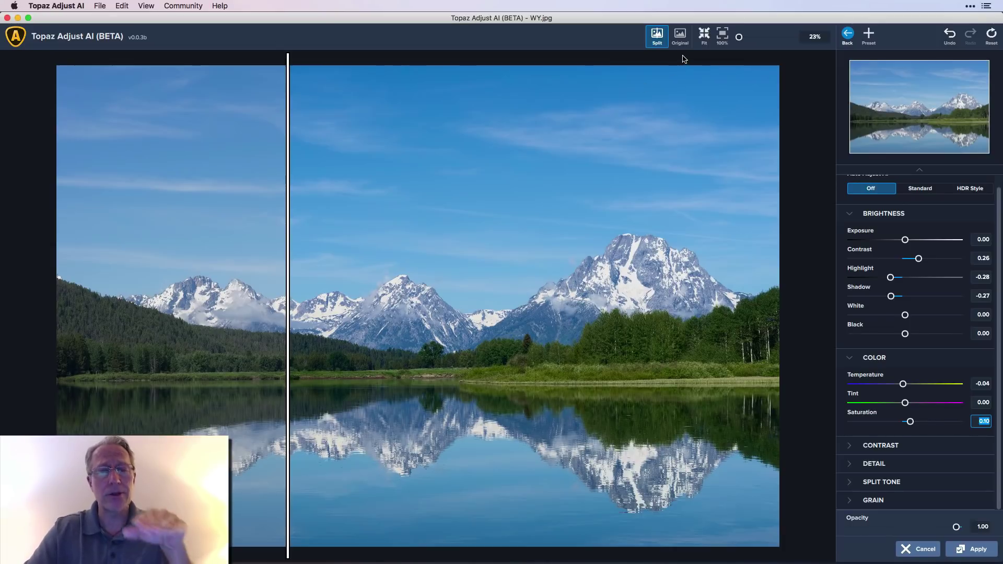
{"action": "left_click", "coordinate": [680, 38]}
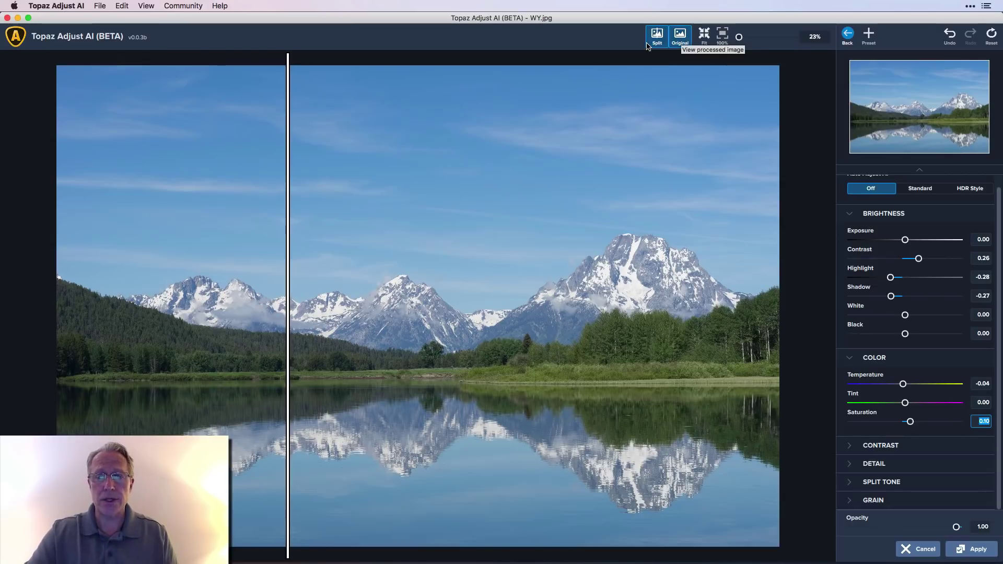
{"action": "left_click", "coordinate": [680, 40]}
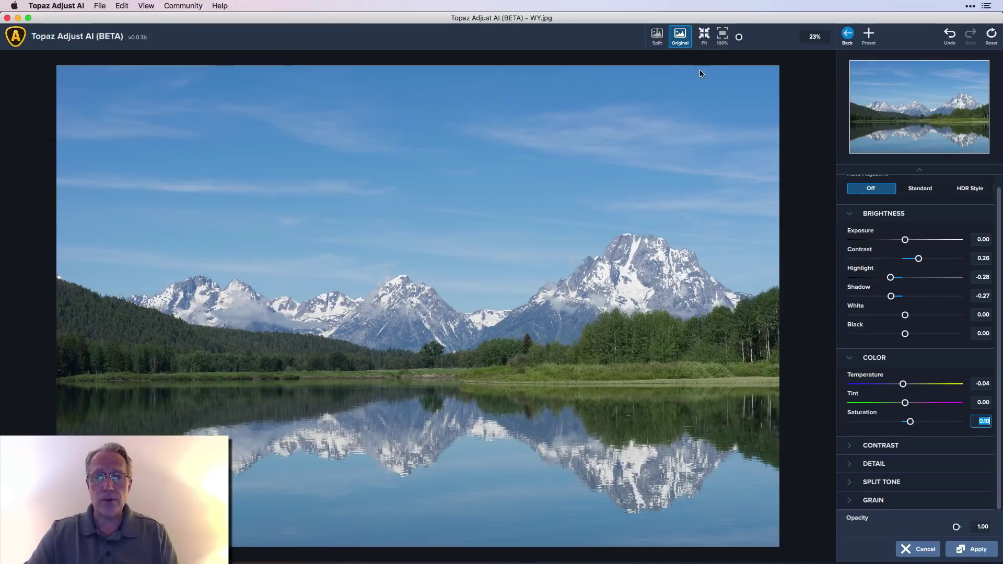
{"action": "left_click", "coordinate": [682, 40]}
{"action": "left_click", "coordinate": [658, 36]}
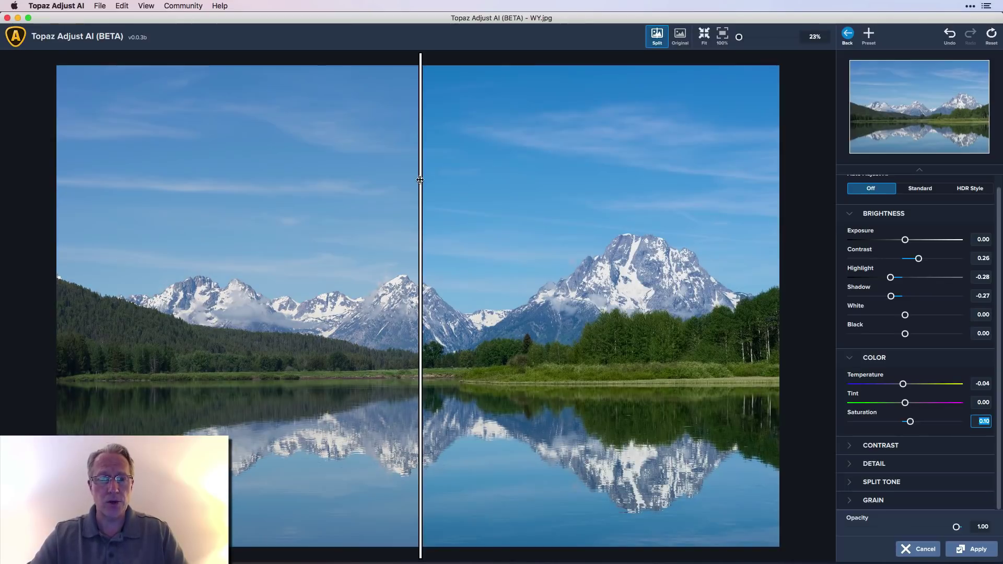
{"action": "left_click_drag", "start_coordinate": [420, 180], "coordinate": [372, 204]}
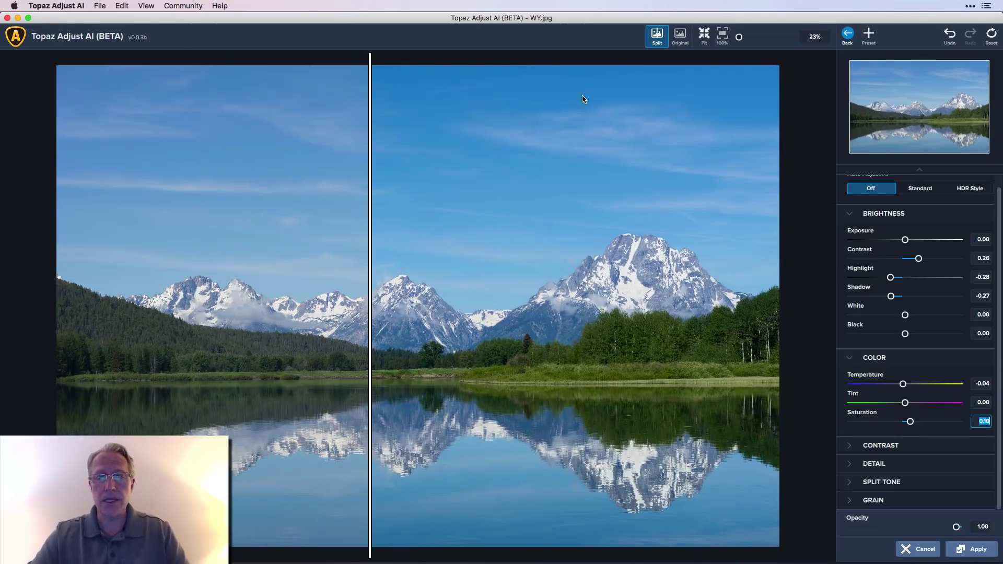
{"action": "left_click", "coordinate": [657, 36]}
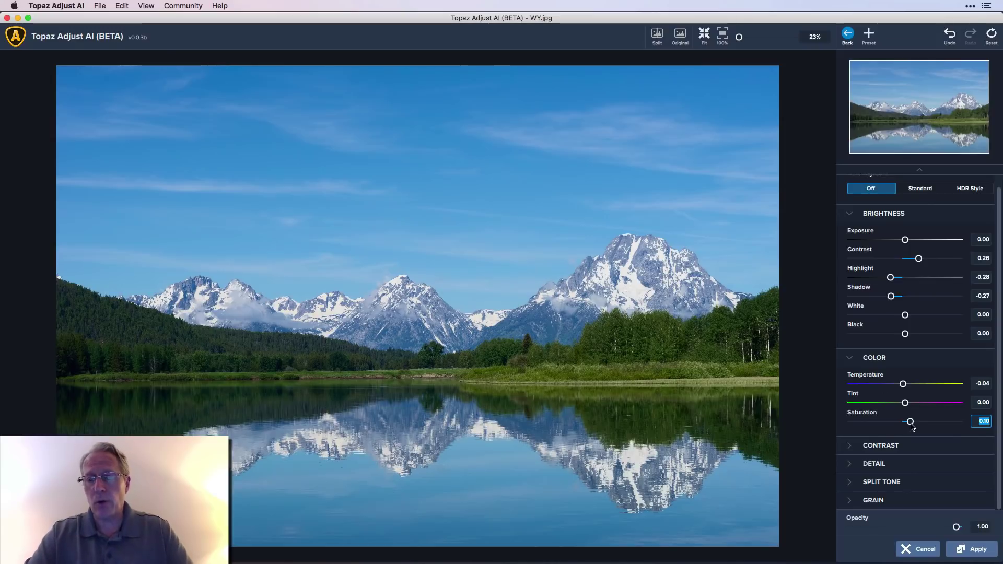
Expand the Micro/Low/Medium/High Contrast and the Detail sections, leaving values at default.
{"action": "left_click", "coordinate": [850, 447]}
{"action": "scroll", "coordinate": [867, 426], "scroll_direction": "down", "scroll_amount": 3}
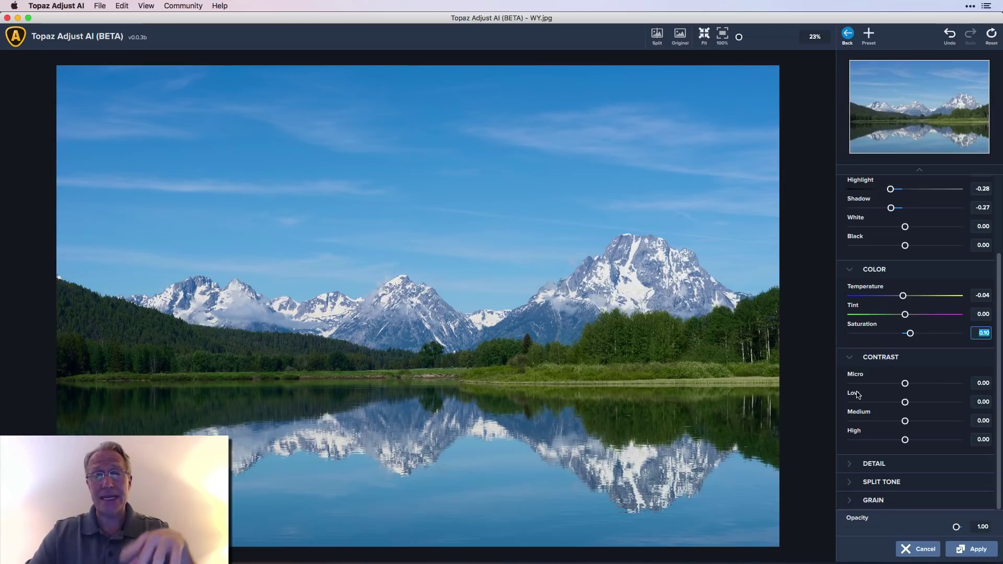
{"action": "left_click", "coordinate": [849, 465]}
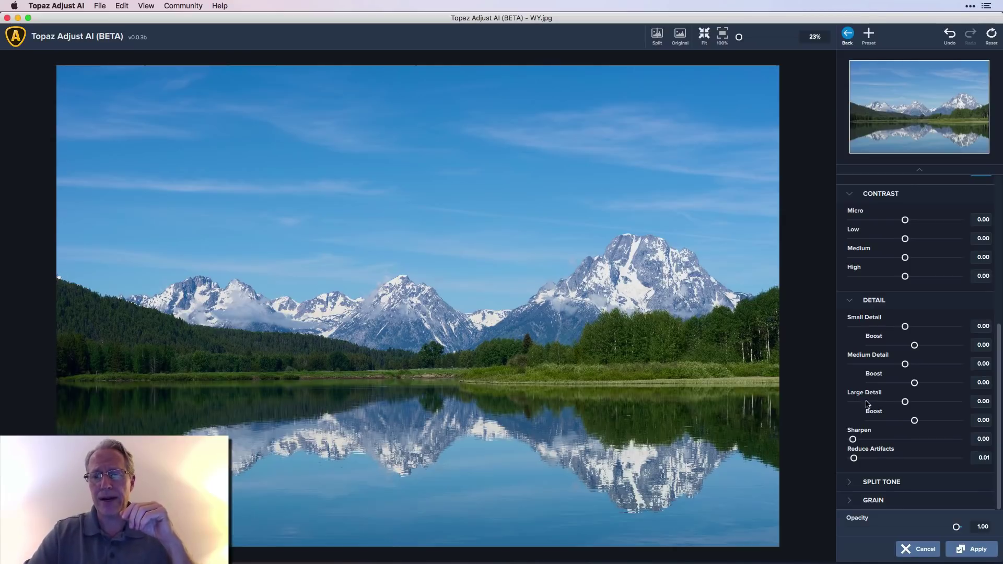
Raise Low contrast to 0.34 and High contrast to 0.39.
{"action": "scroll", "coordinate": [869, 338], "scroll_direction": "up", "scroll_amount": 1}
{"action": "scroll", "coordinate": [868, 338], "scroll_direction": "down", "scroll_amount": 1}
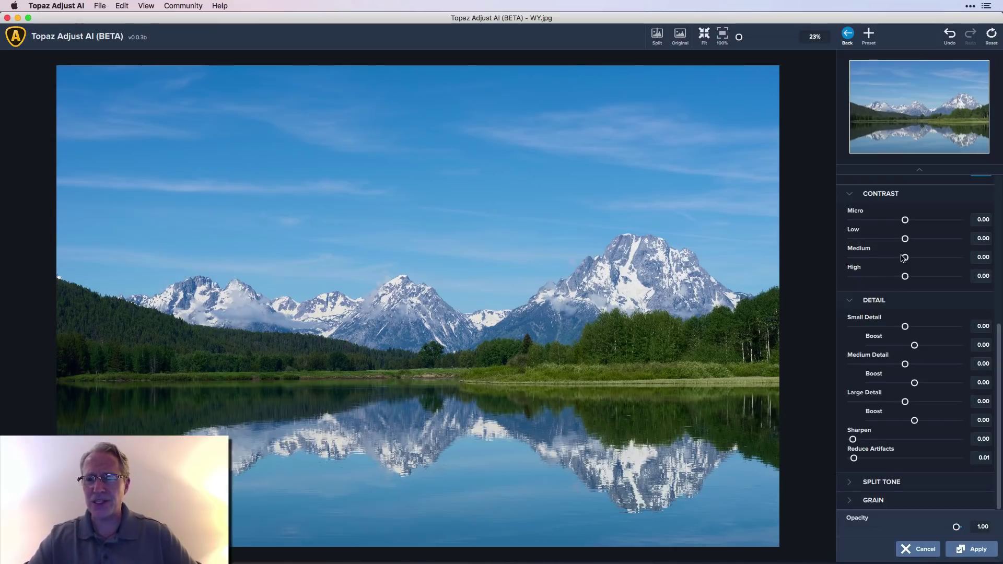
{"action": "scroll", "coordinate": [904, 257], "scroll_direction": "up", "scroll_amount": 1}
{"action": "left_click_drag", "start_coordinate": [904, 257], "coordinate": [924, 239]}
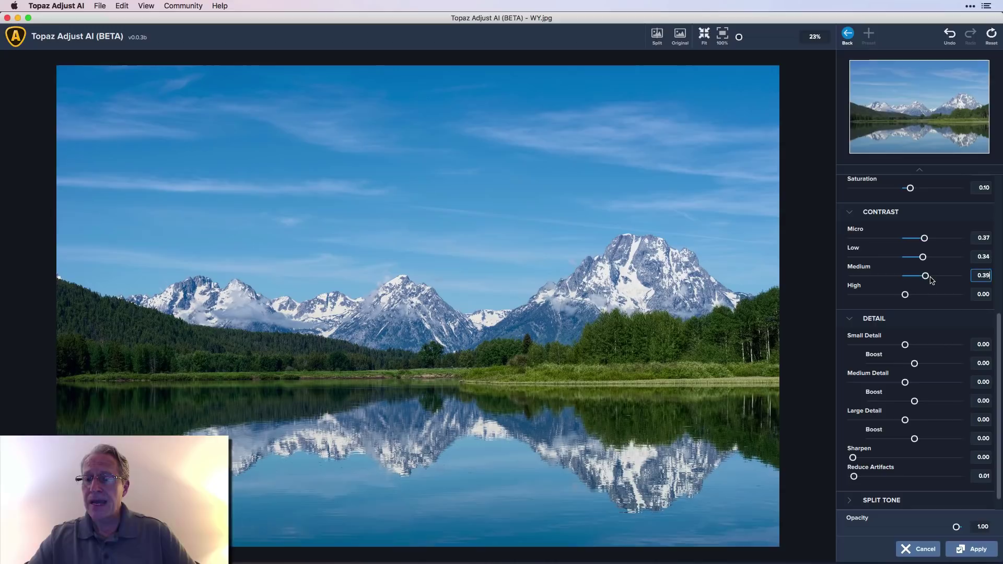
{"action": "left_click_drag", "start_coordinate": [904, 295], "coordinate": [927, 295]}
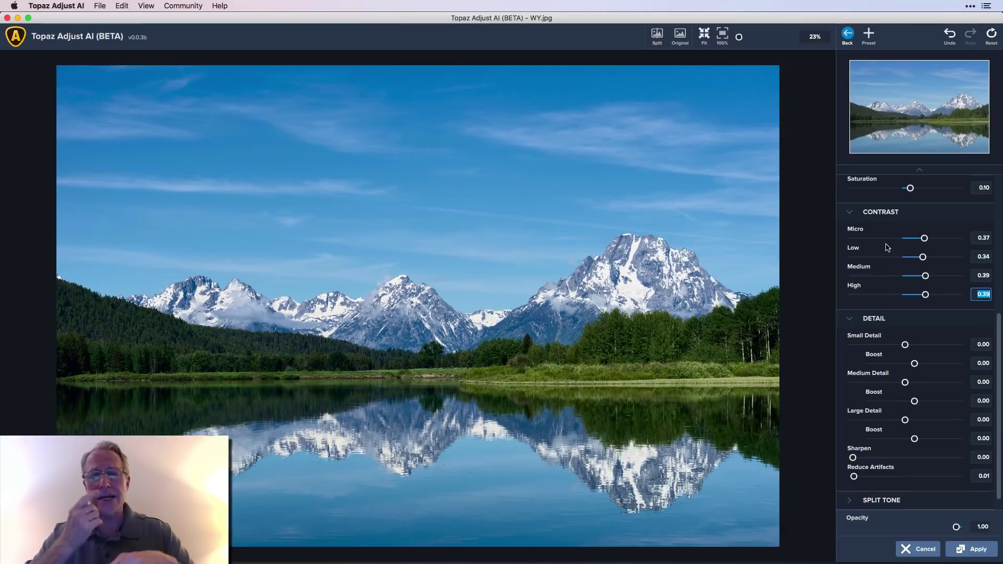
{"action": "scroll", "coordinate": [902, 207], "scroll_direction": "up", "scroll_amount": 5}
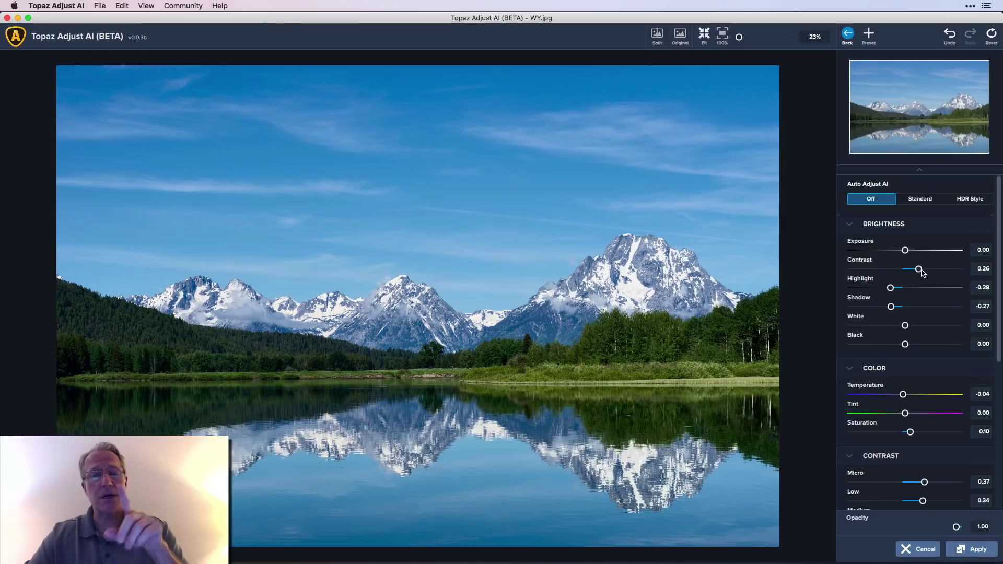
Test Small Detail then drop it to 0.01; set Medium Detail 0.11 and Large Detail 0.28.
{"action": "scroll", "coordinate": [922, 271], "scroll_direction": "down", "scroll_amount": 10}
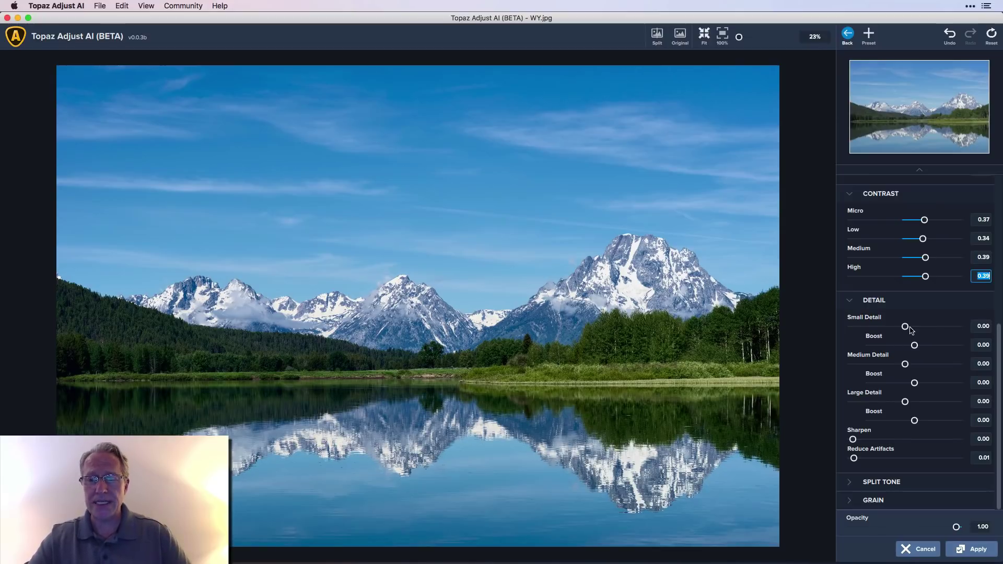
{"action": "left_click", "coordinate": [948, 328]}
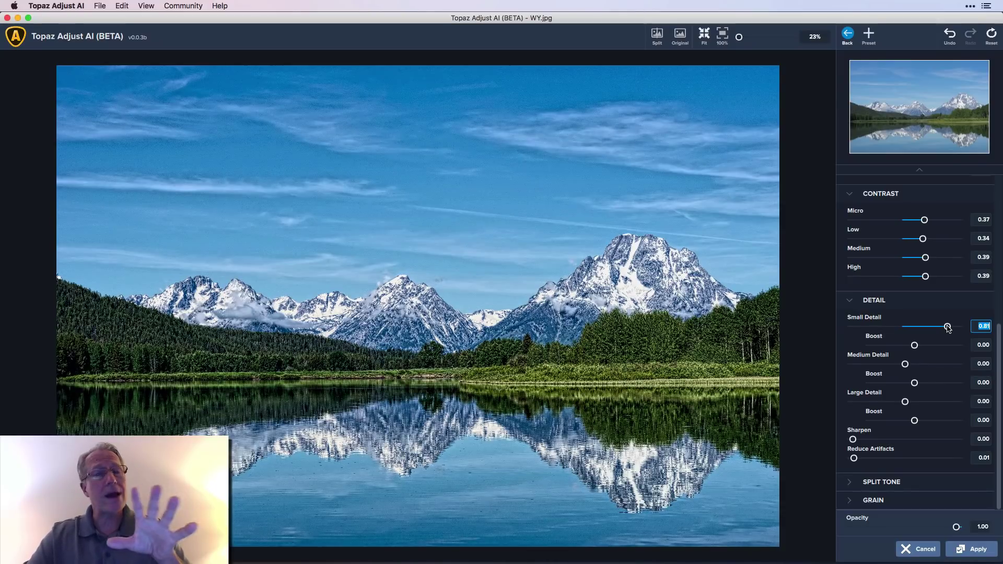
{"action": "left_click_drag", "start_coordinate": [949, 327], "coordinate": [906, 329]}
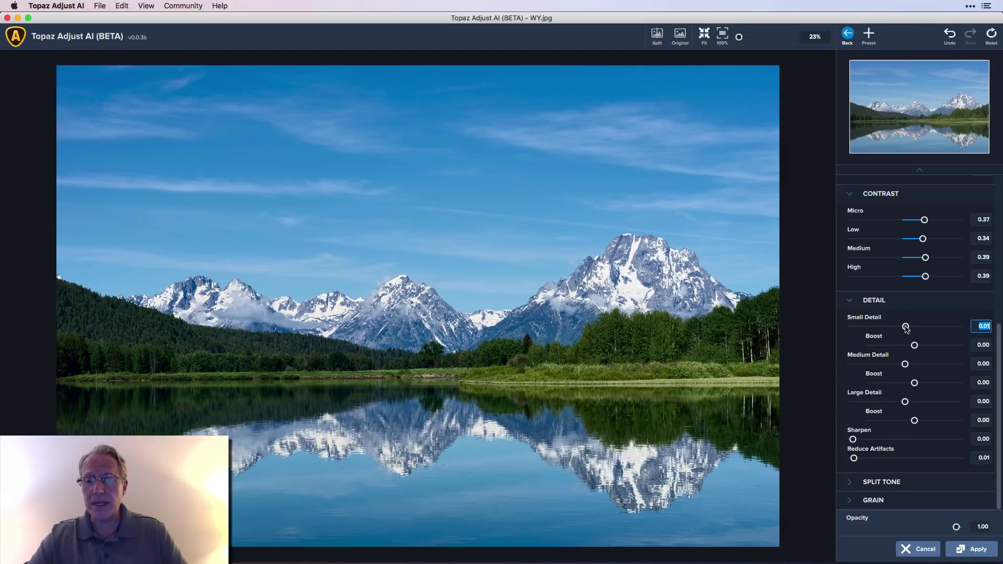
{"action": "left_click_drag", "start_coordinate": [905, 364], "coordinate": [911, 364]}
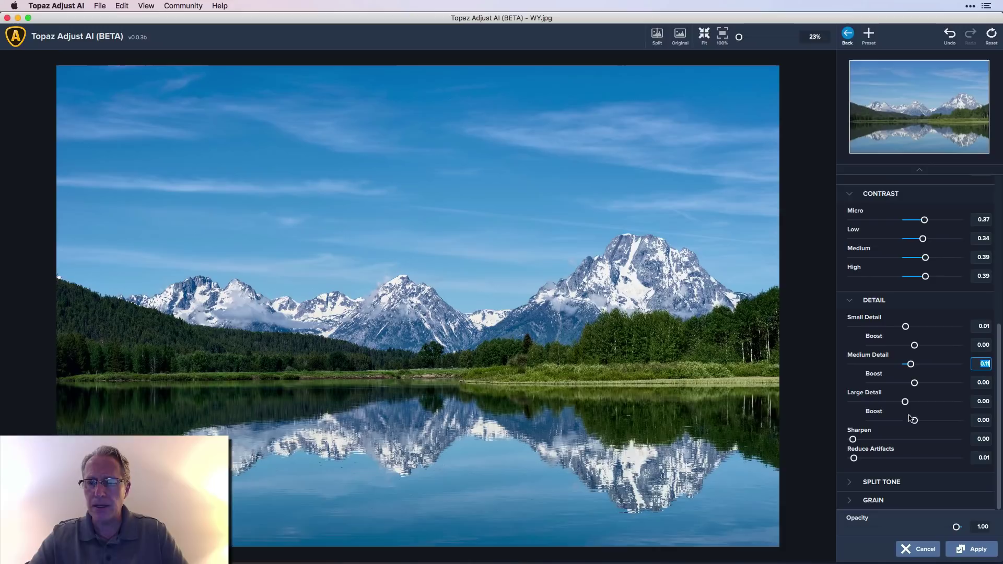
{"action": "left_click_drag", "start_coordinate": [905, 402], "coordinate": [922, 402]}
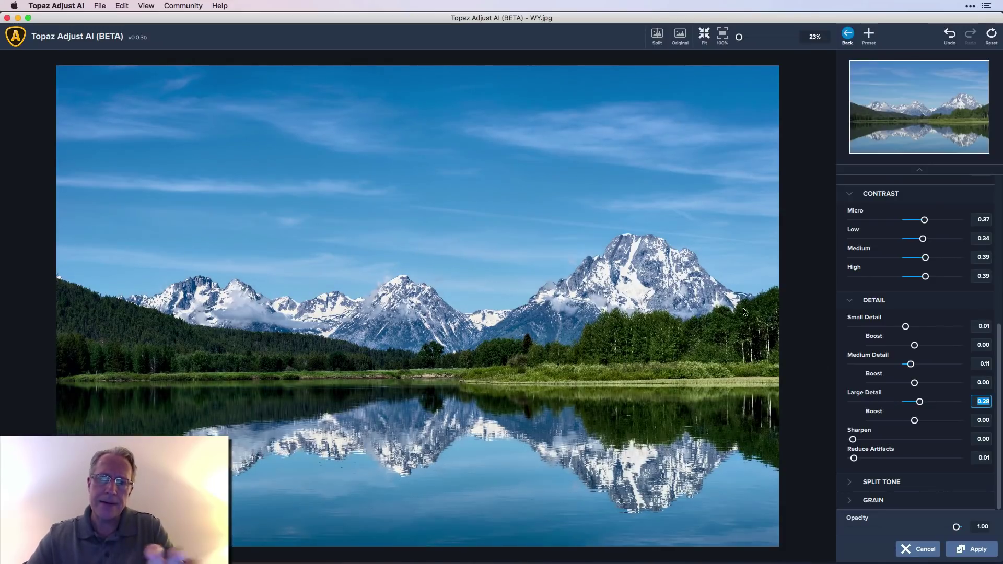
{"action": "left_click", "coordinate": [748, 37]}
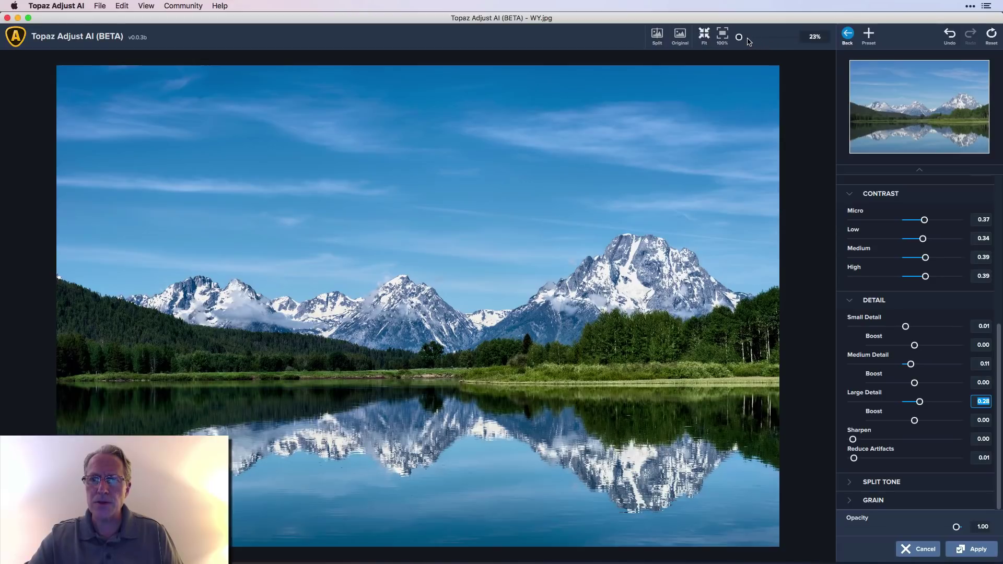
{"action": "left_click_drag", "start_coordinate": [908, 107], "coordinate": [908, 111]}
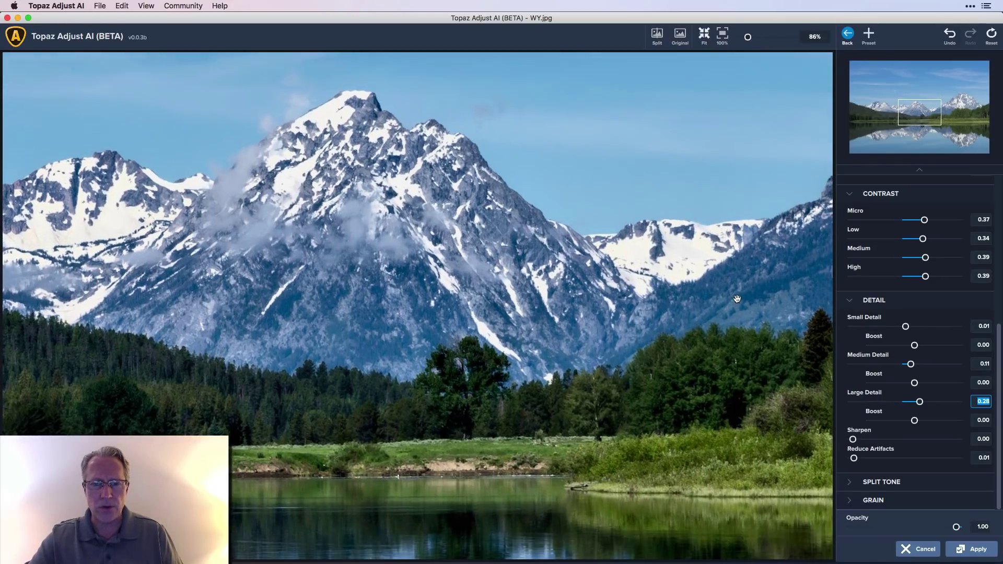
{"action": "left_click", "coordinate": [680, 37]}
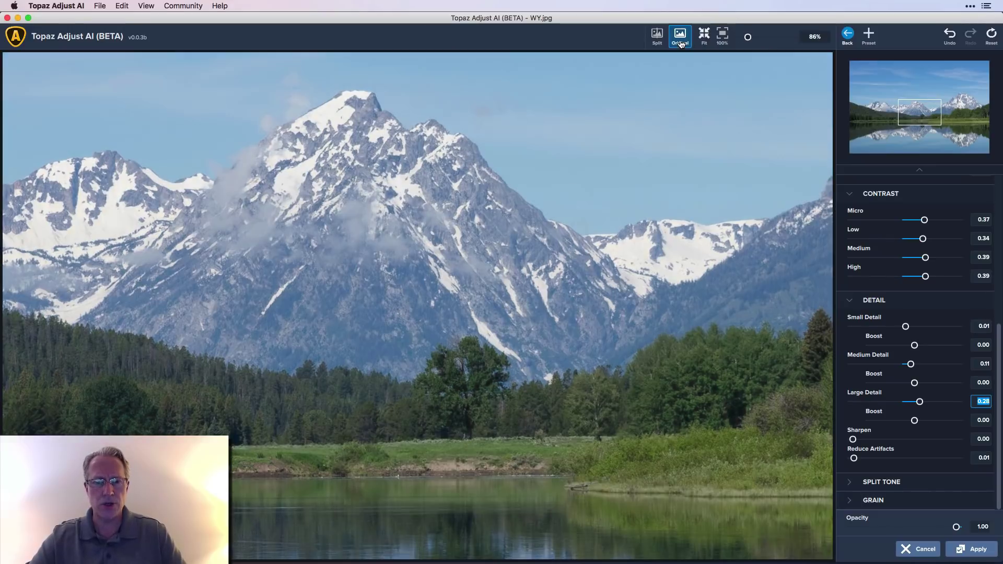
{"action": "left_click", "coordinate": [680, 43]}
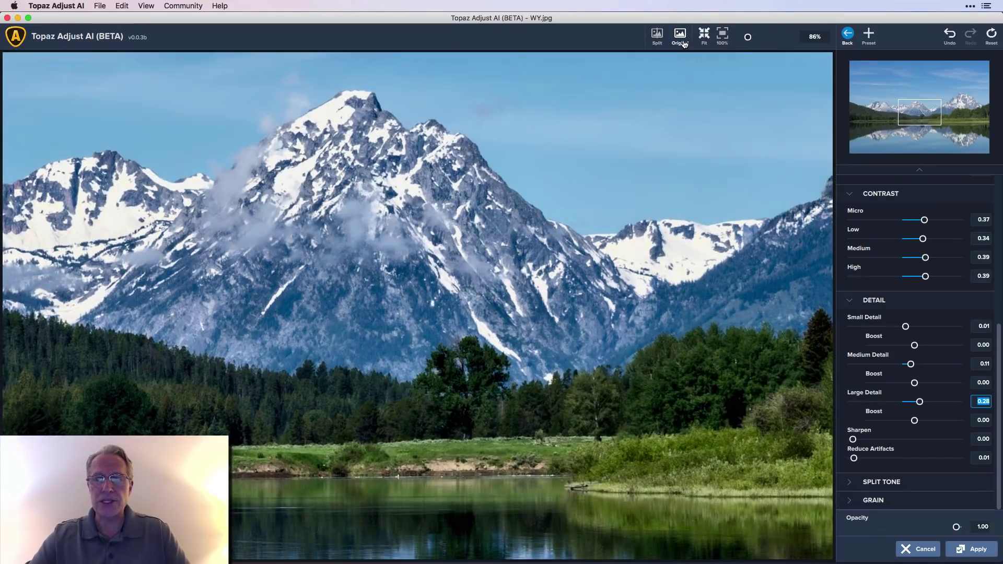
{"action": "left_click", "coordinate": [704, 37]}
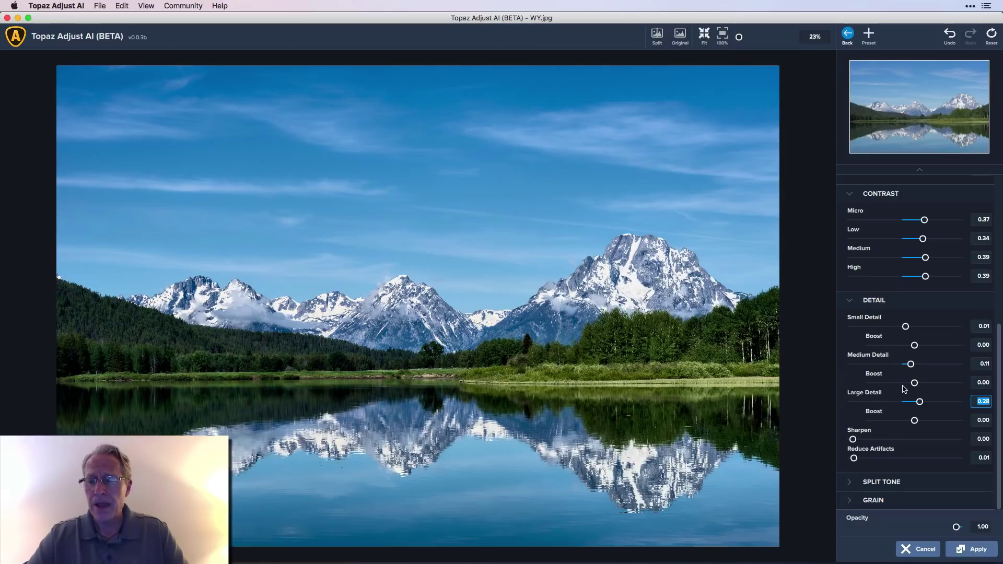
Drag Small Detail Boost down to -0.74 and Medium Detail Boost to -0.06.
{"action": "left_click_drag", "start_coordinate": [914, 386], "coordinate": [892, 385]}
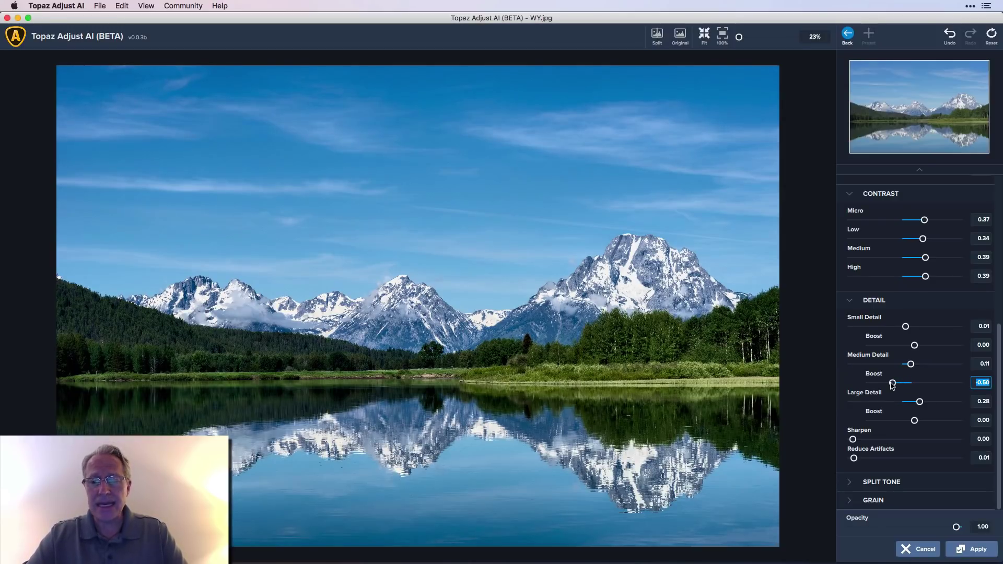
{"action": "left_click_drag", "start_coordinate": [912, 347], "coordinate": [886, 348]}
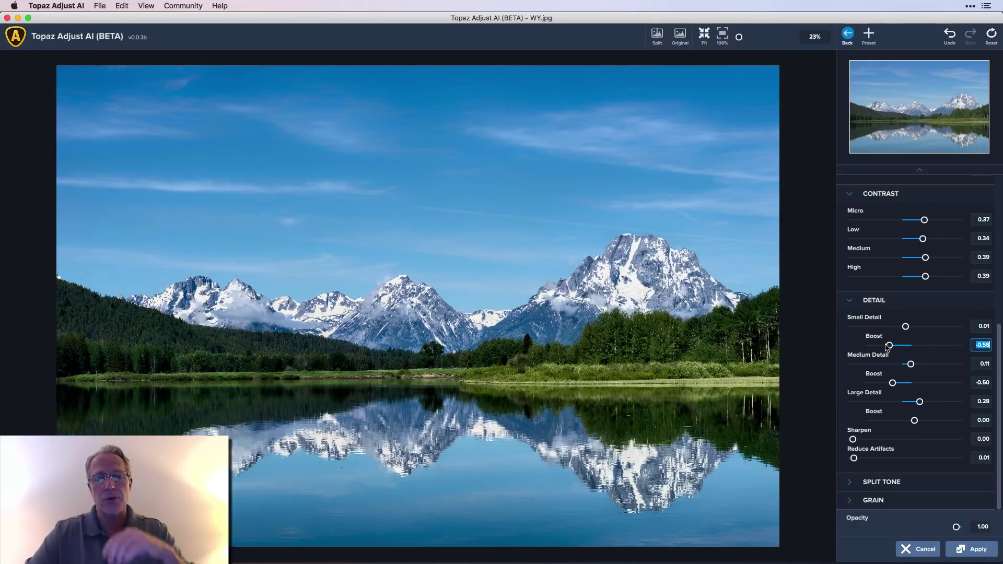
{"action": "left_click_drag", "start_coordinate": [892, 384], "coordinate": [913, 386]}
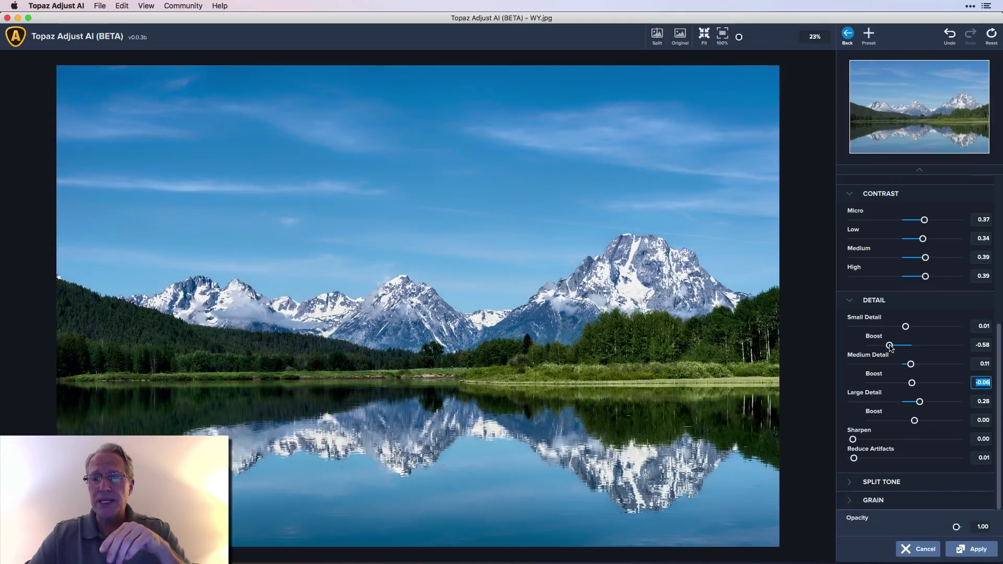
{"action": "mouse_move", "coordinate": [890, 346]}
{"action": "left_mouse_down"}
{"action": "mouse_move", "coordinate": [933, 347]}
{"action": "mouse_move", "coordinate": [882, 349]}
{"action": "left_mouse_up"}
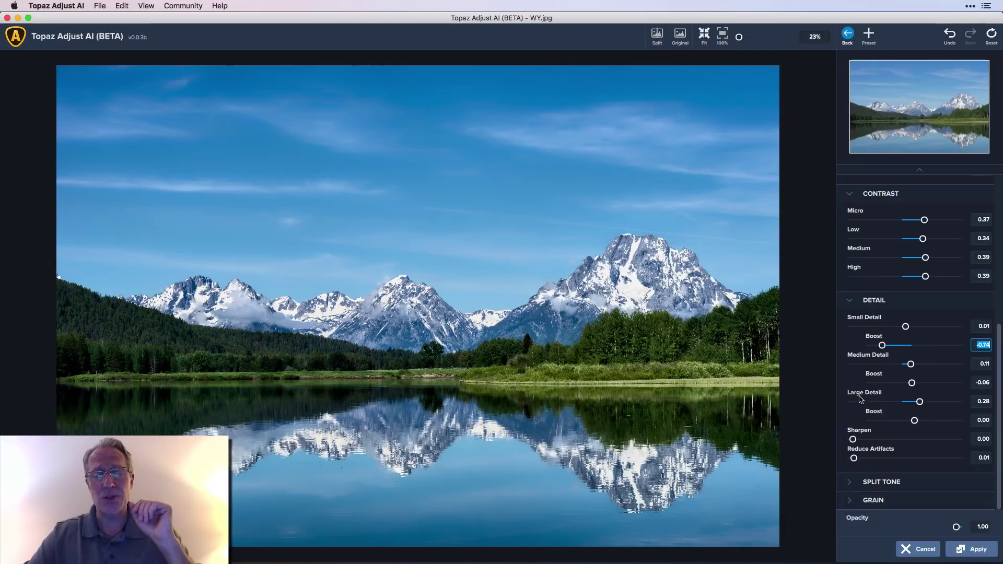
Set Split Tone Highlight Hue 0.69, Highlight Saturation 0.19, Shadow Hue 0.30, Shadow Saturation 0.00.
{"action": "left_click", "coordinate": [849, 482]}
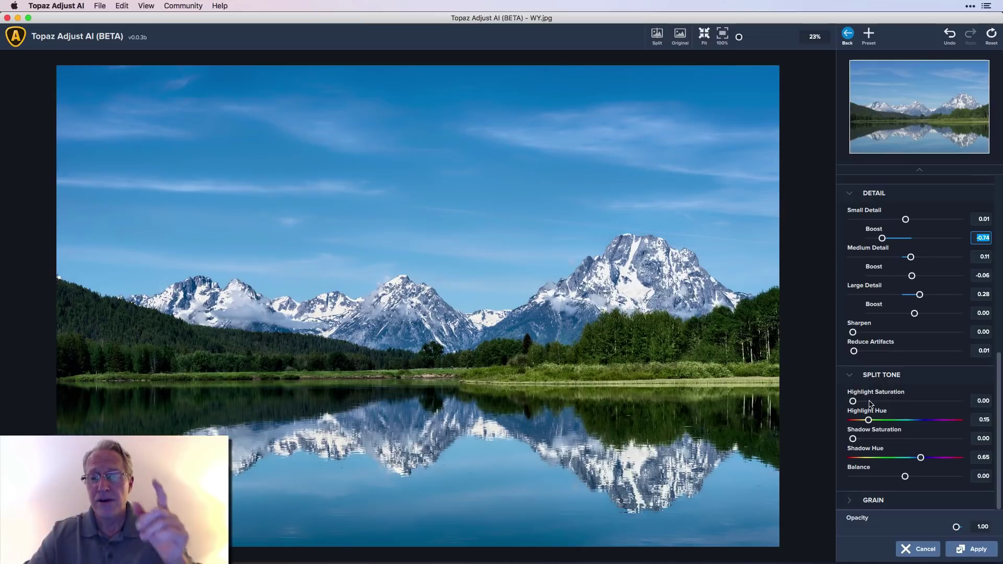
{"action": "left_click_drag", "start_coordinate": [871, 422], "coordinate": [925, 424]}
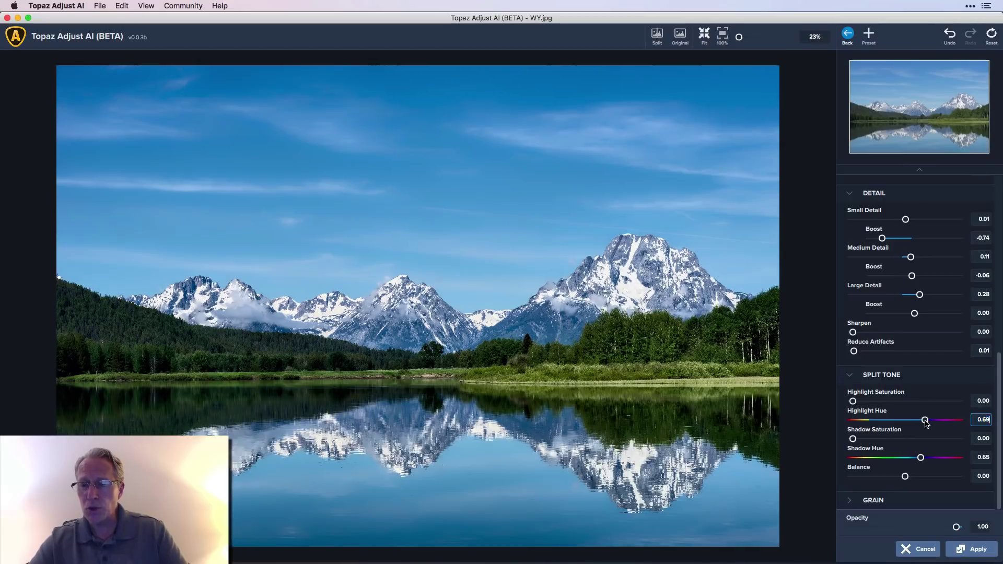
{"action": "left_click_drag", "start_coordinate": [854, 401], "coordinate": [876, 403]}
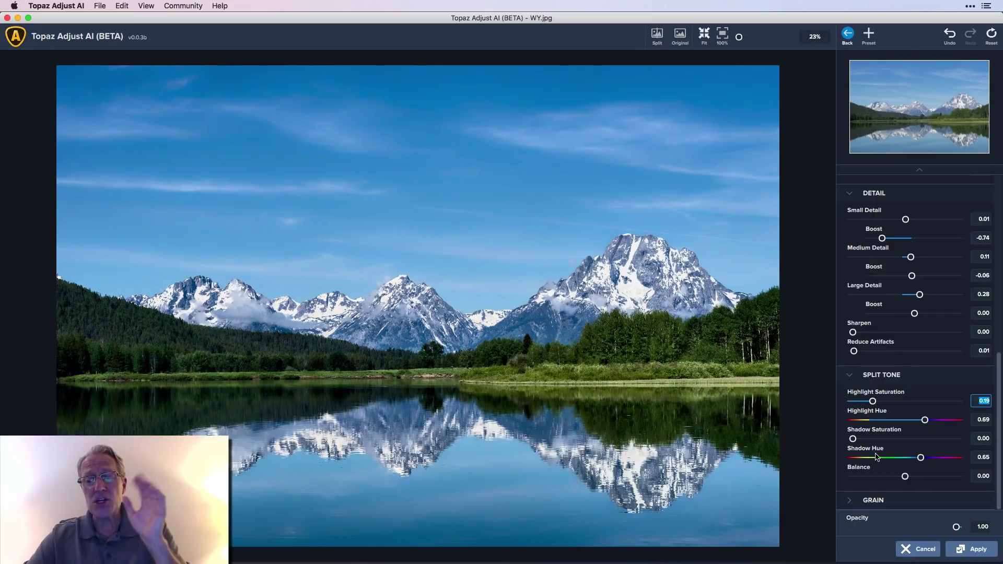
{"action": "left_click_drag", "start_coordinate": [923, 460], "coordinate": [883, 441]}
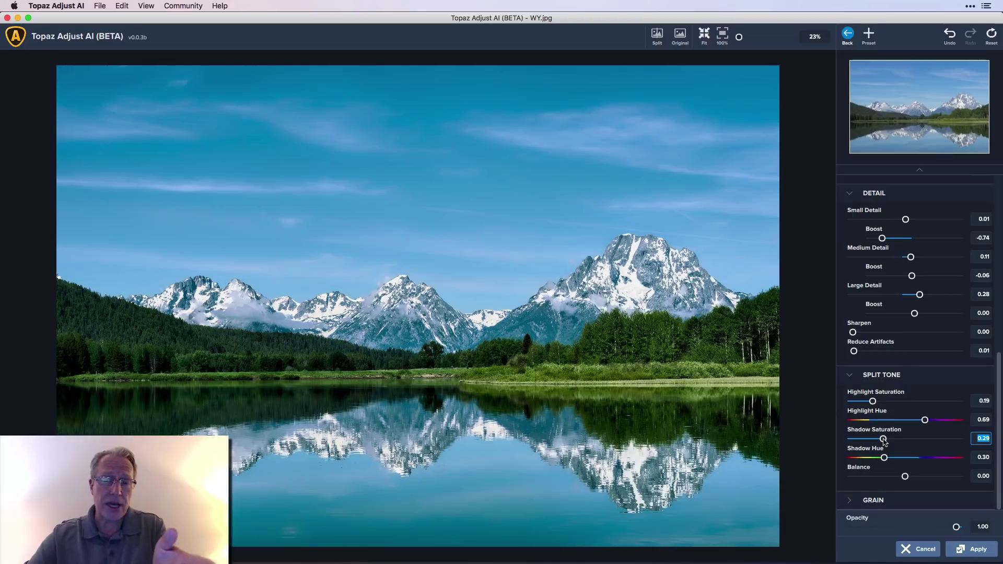
{"action": "double_click", "coordinate": [884, 442]}
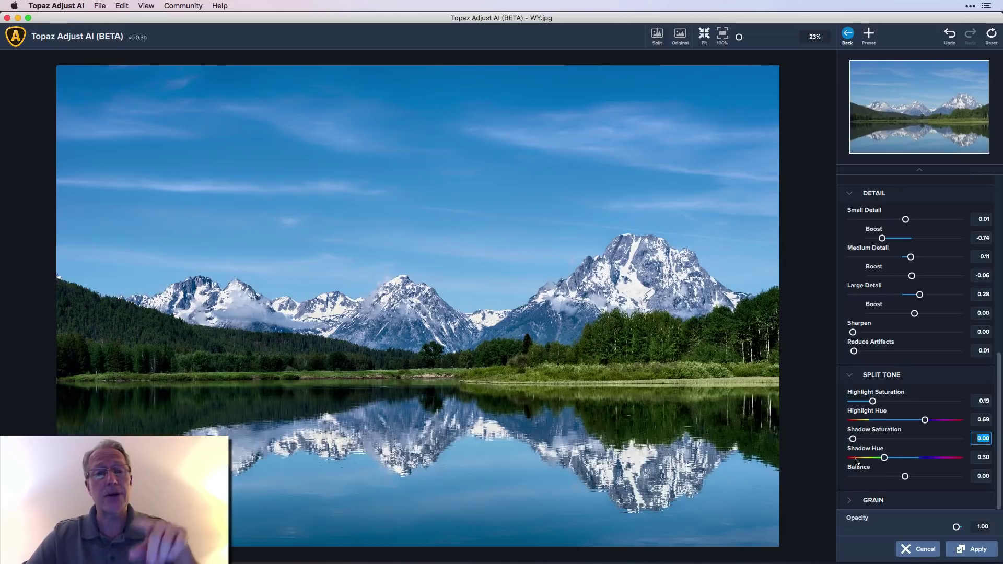
{"action": "left_click", "coordinate": [850, 501]}
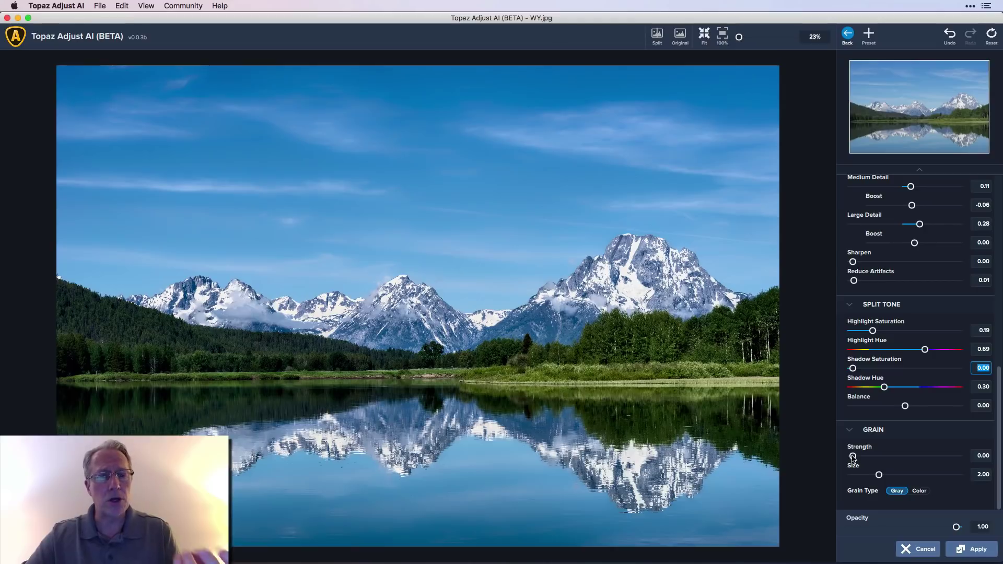
{"action": "mouse_move", "coordinate": [853, 457]}
{"action": "left_mouse_down"}
{"action": "mouse_move", "coordinate": [895, 453]}
{"action": "mouse_move", "coordinate": [853, 458]}
{"action": "left_mouse_up"}
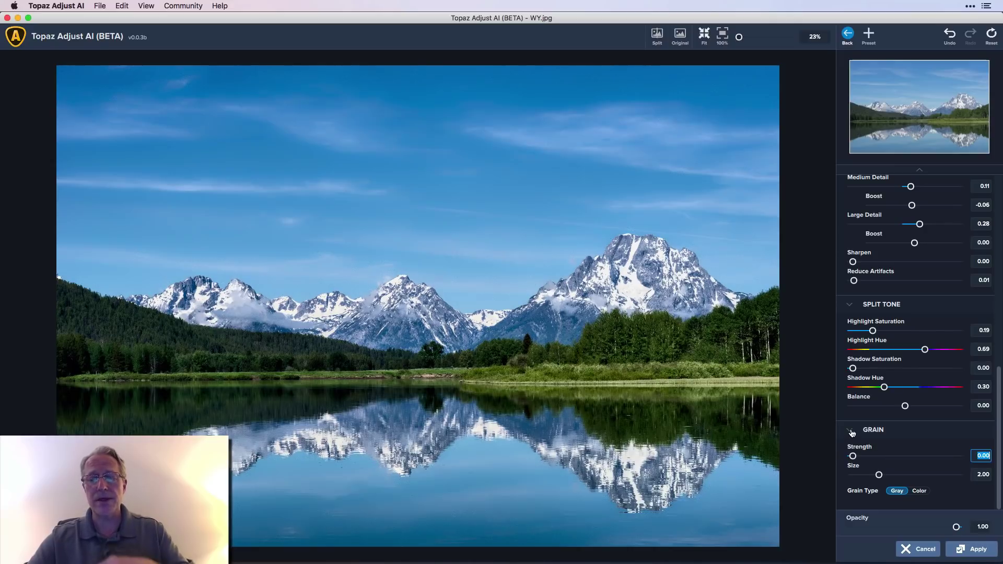
{"action": "left_click", "coordinate": [851, 430]}
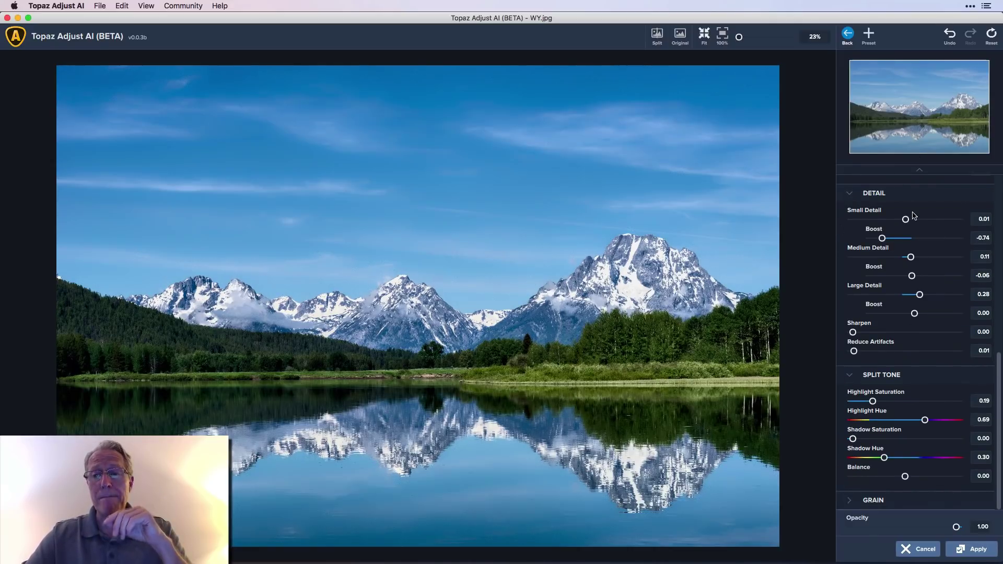
{"action": "left_click", "coordinate": [869, 35]}
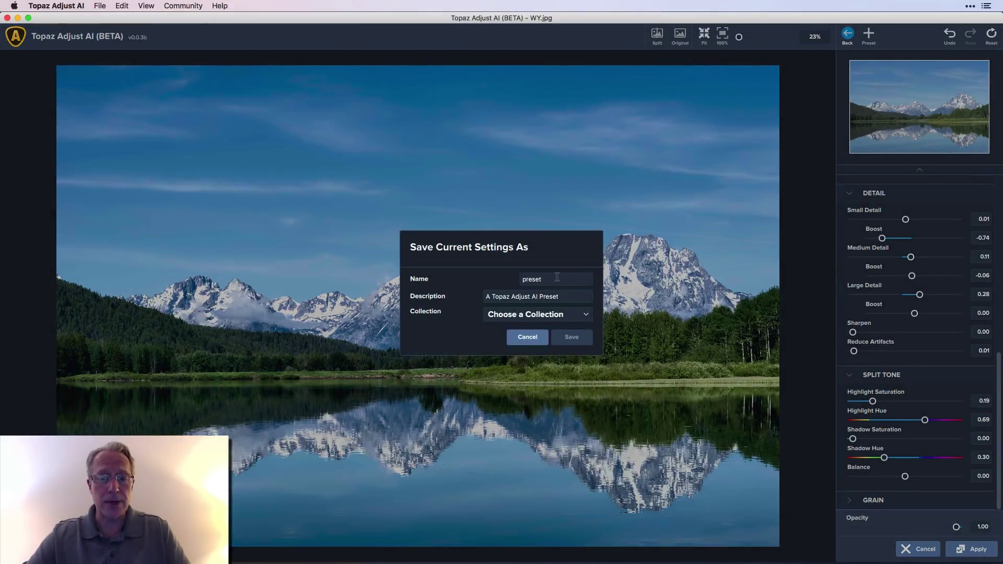
{"action": "left_click", "coordinate": [560, 316]}
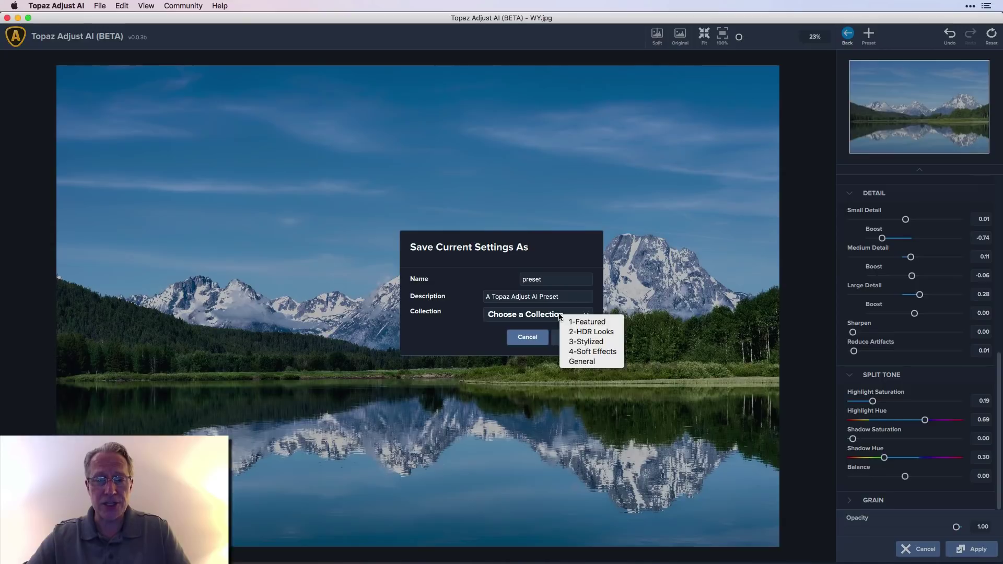
{"action": "left_click", "coordinate": [534, 320]}
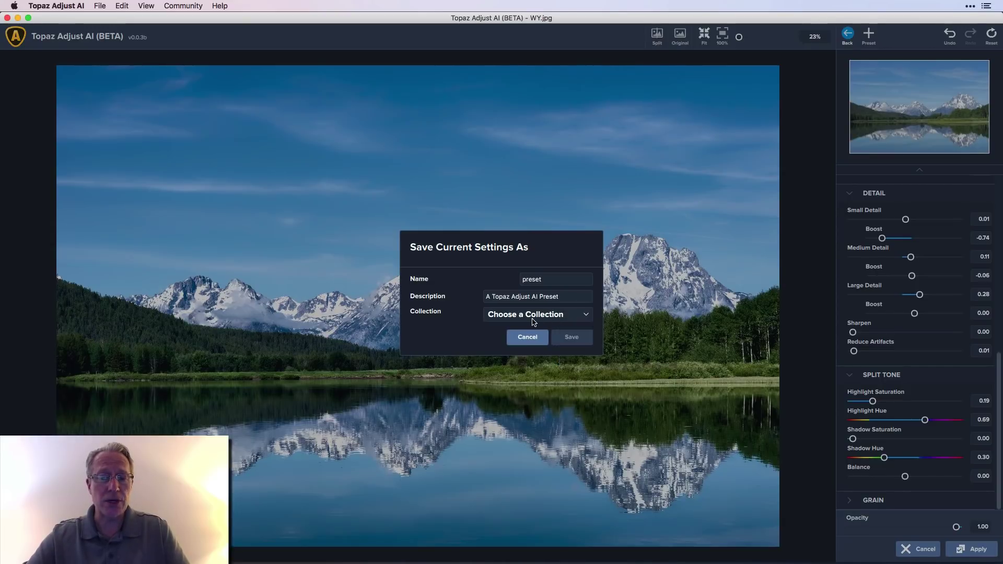
{"action": "left_click", "coordinate": [528, 338]}
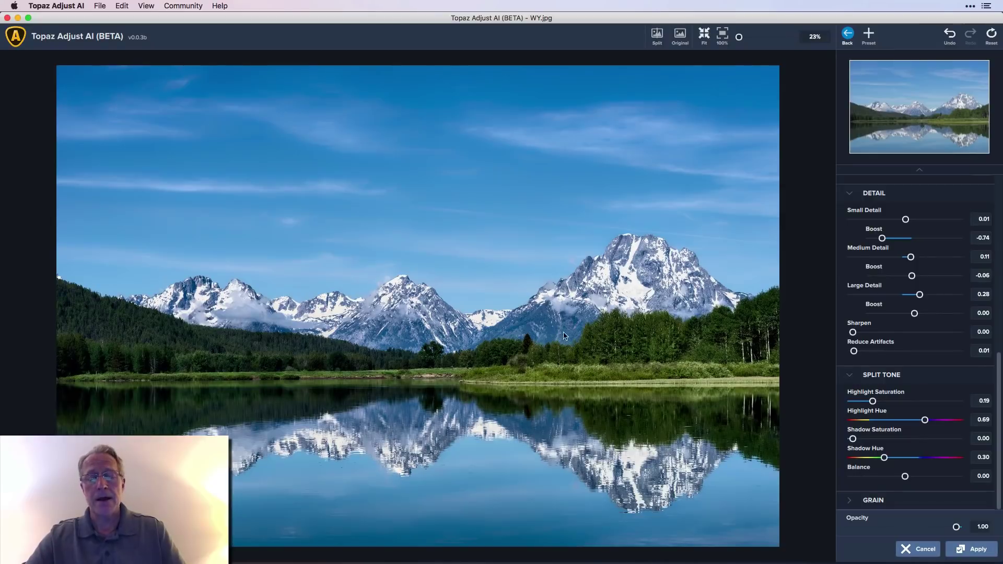